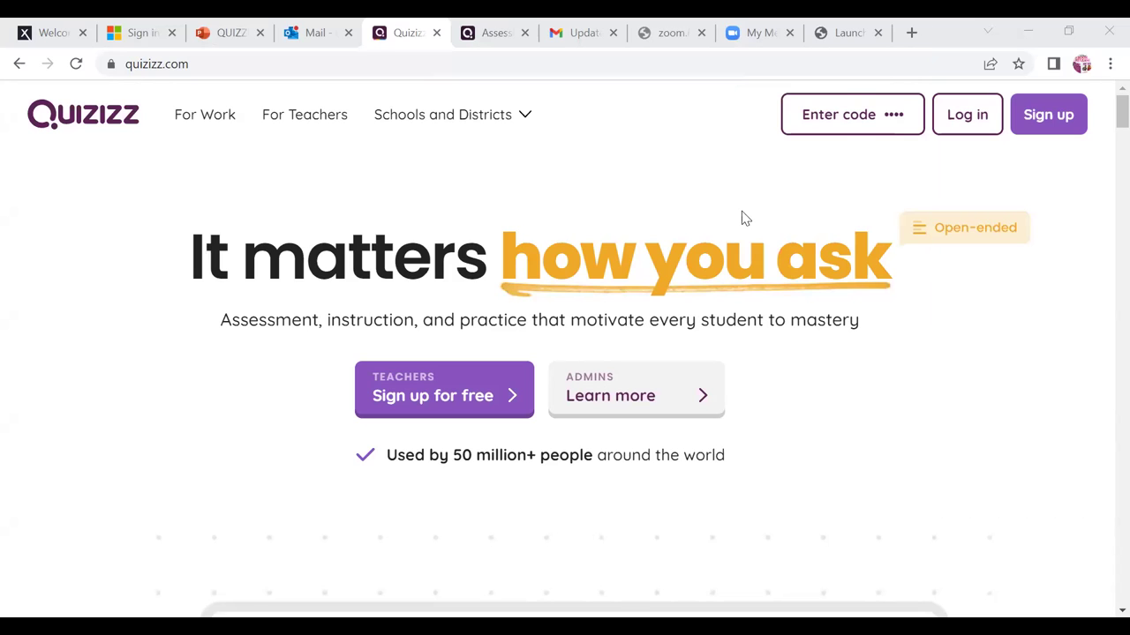
# Log in to the teacher account and search the quiz library for "research paper"
pyautogui.scroll(-1, 988, 336)
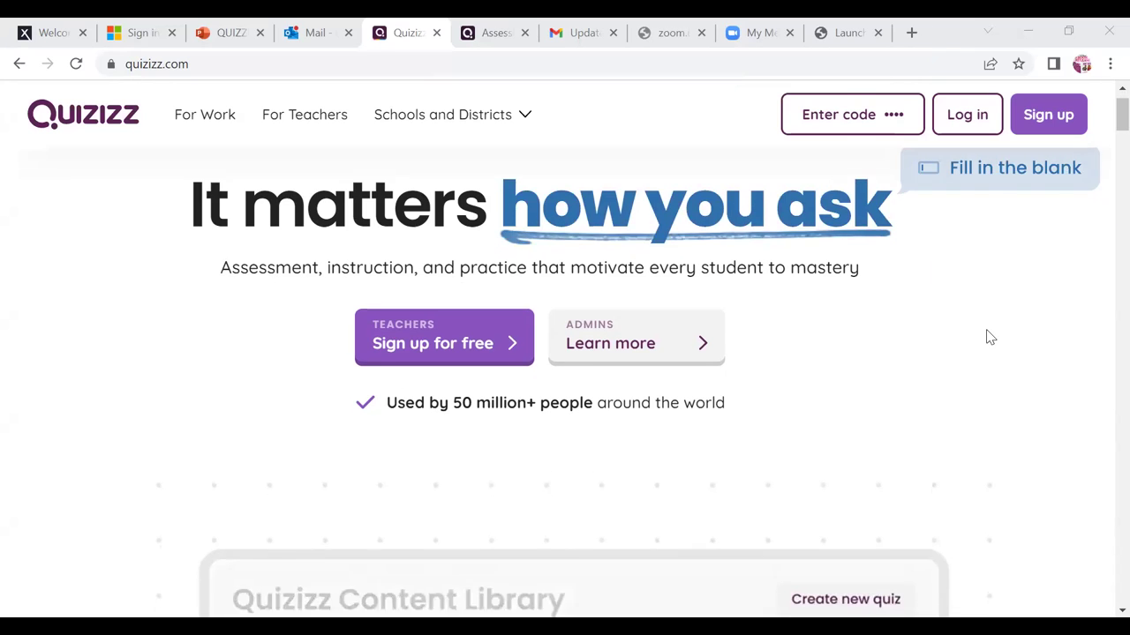
pyautogui.click(971, 118)
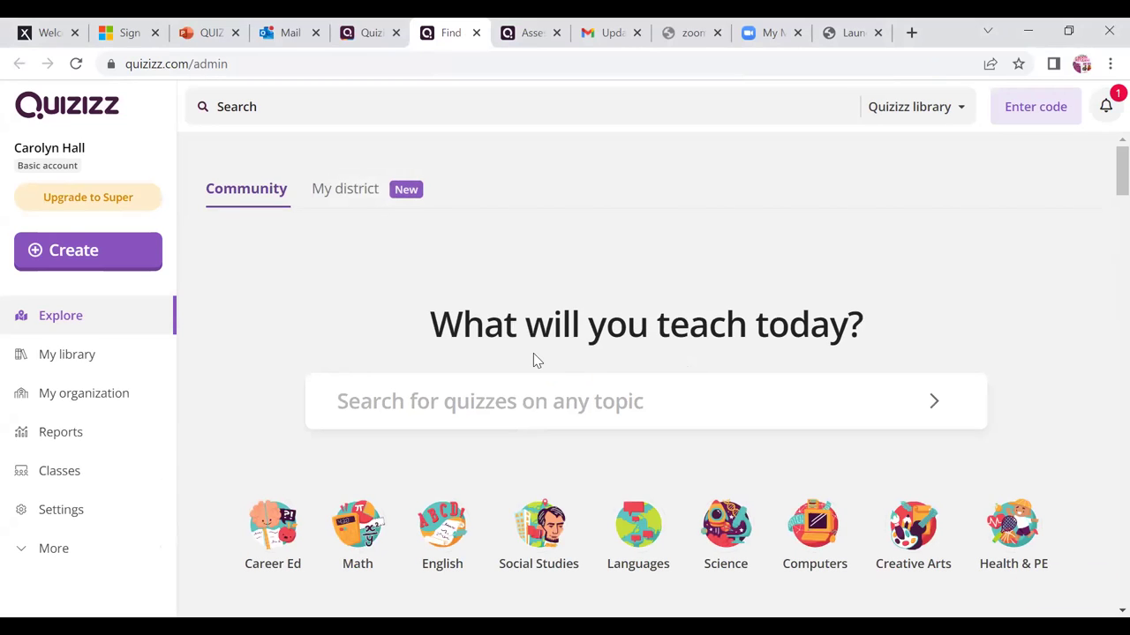
pyautogui.click(523, 411)
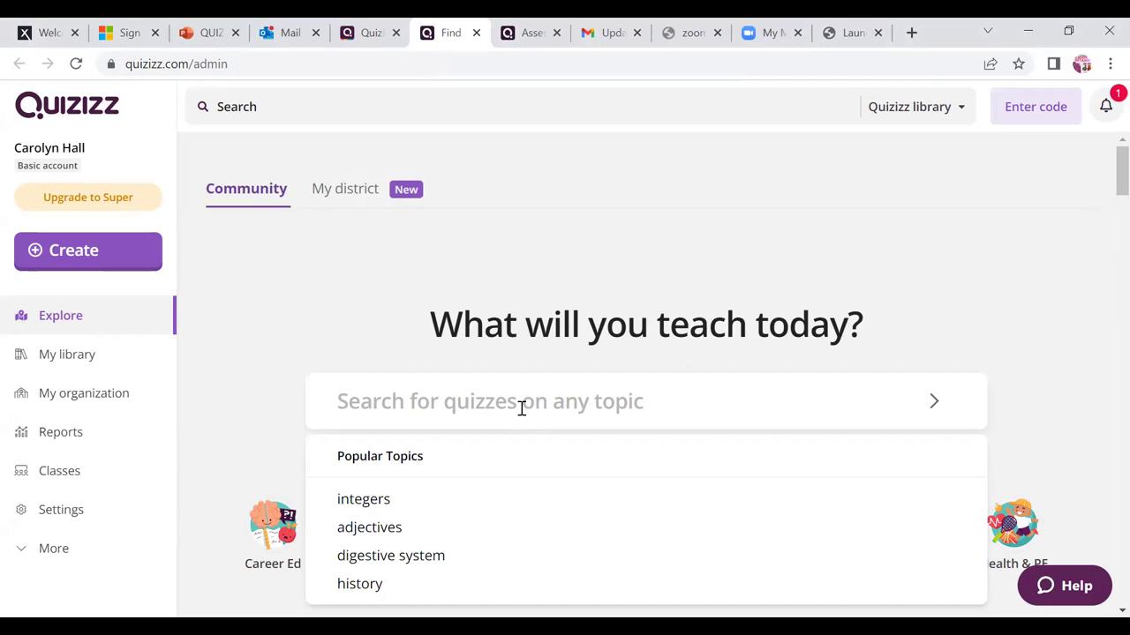
pyautogui.write('research pap')
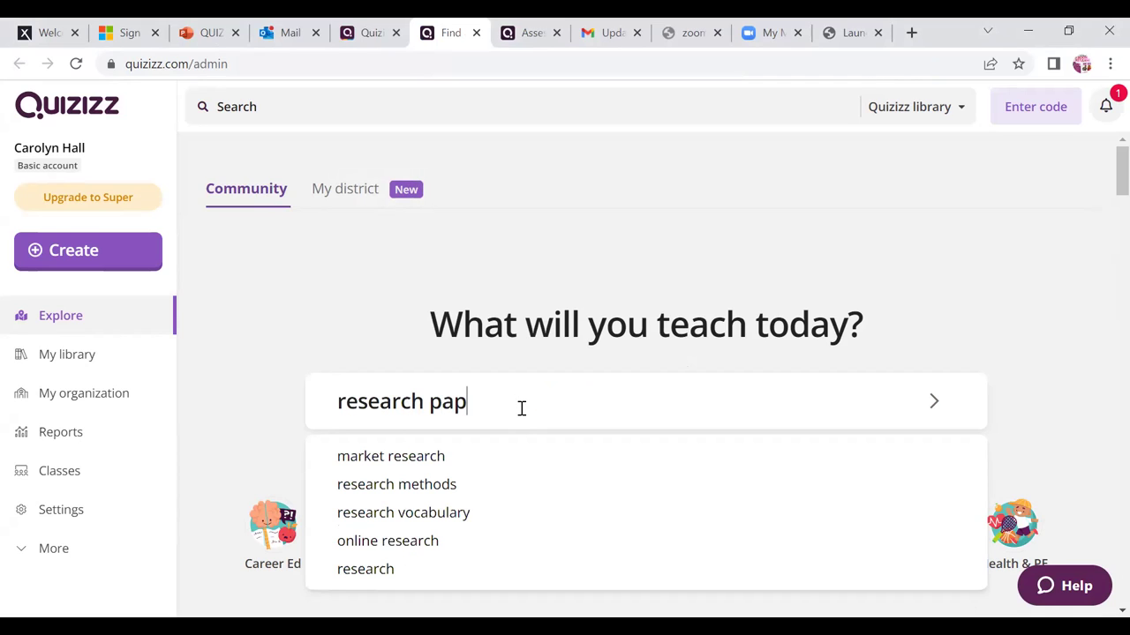
pyautogui.write('er')
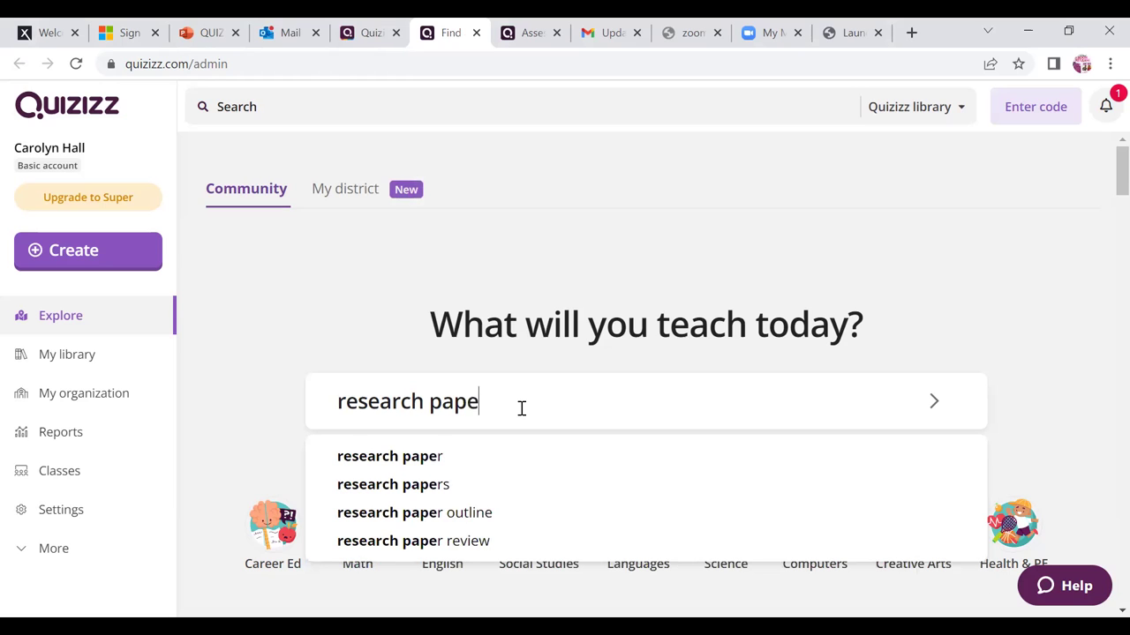
pyautogui.click(506, 454)
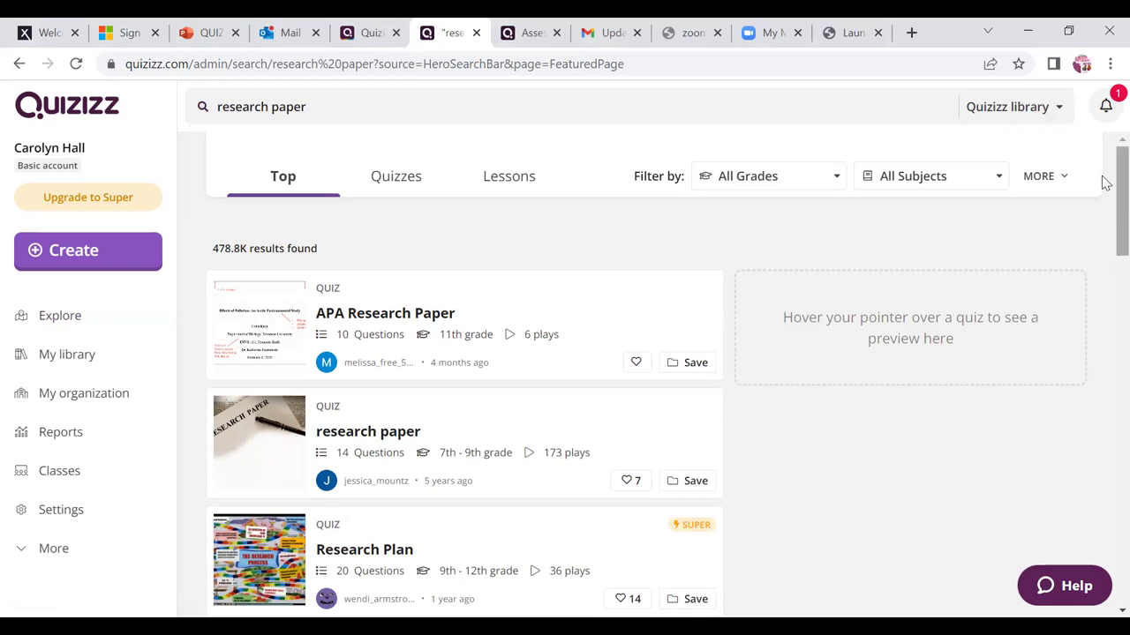
# Look over the first search results and preview the questions of the APA Research Paper quiz
pyautogui.hotkey('ctrl', 'a')
pyautogui.scroll(-2, 1103, 196)
pyautogui.click(1103, 196)
pyautogui.scroll(2, 1103, 190)
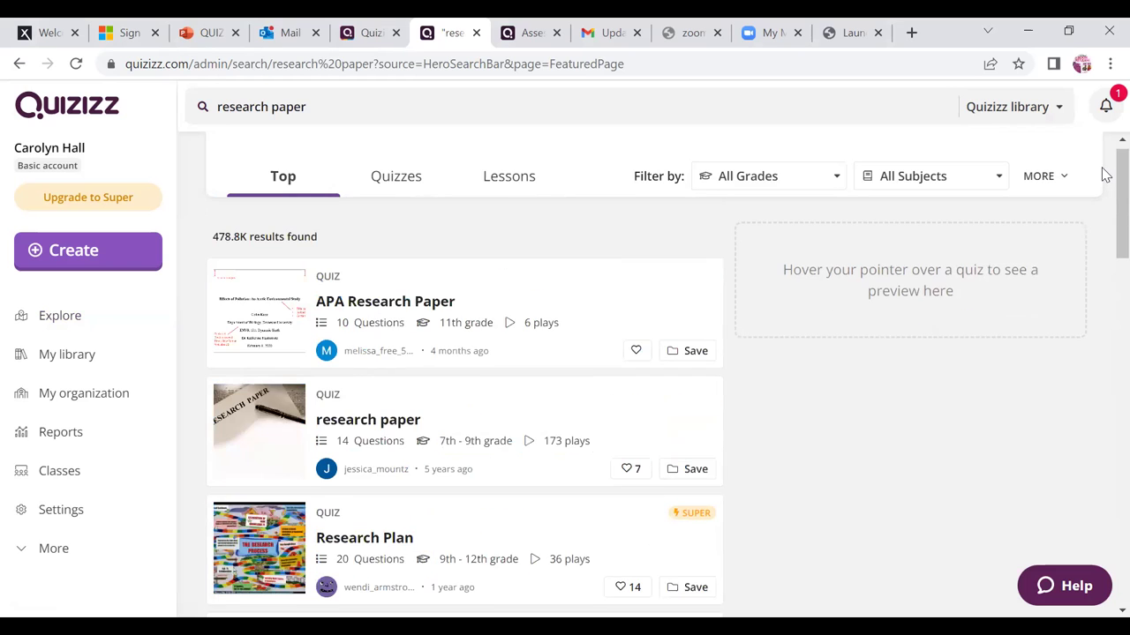
pyautogui.moveTo(303, 258)
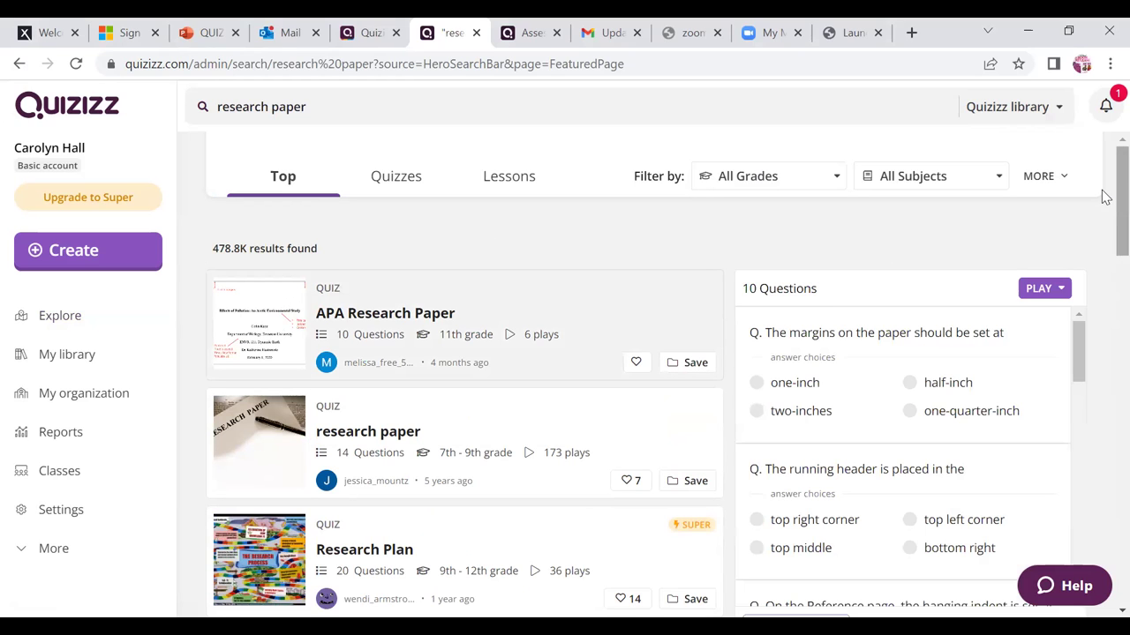
pyautogui.scroll(-1, 1105, 196)
pyautogui.scroll(1, 1102, 199)
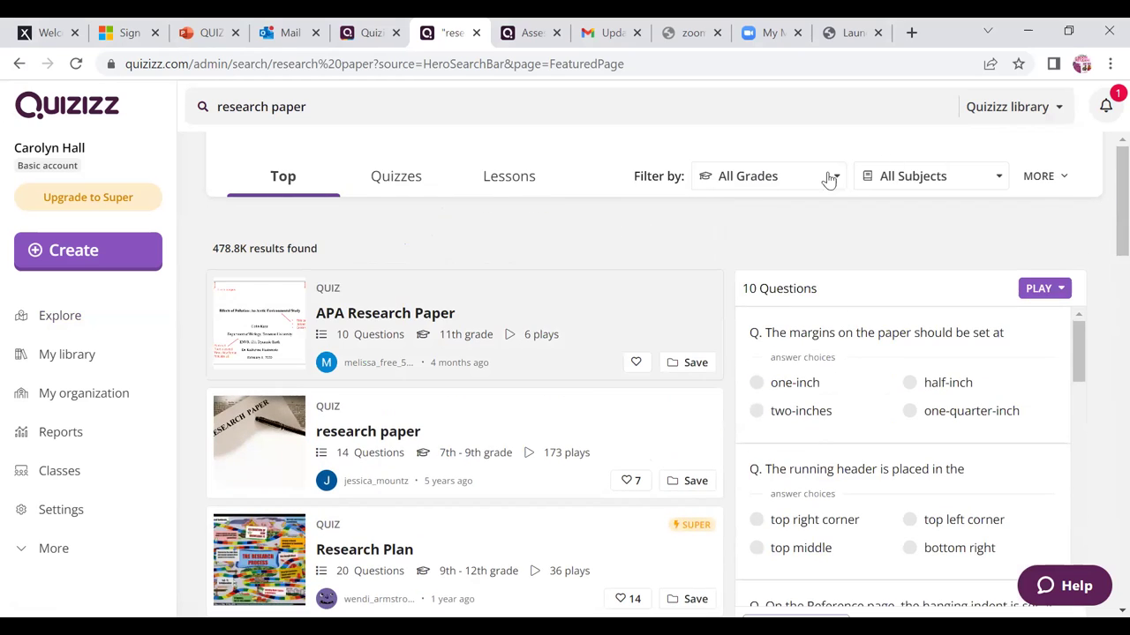
# Filter the research paper results by the University grade level
pyautogui.click(800, 177)
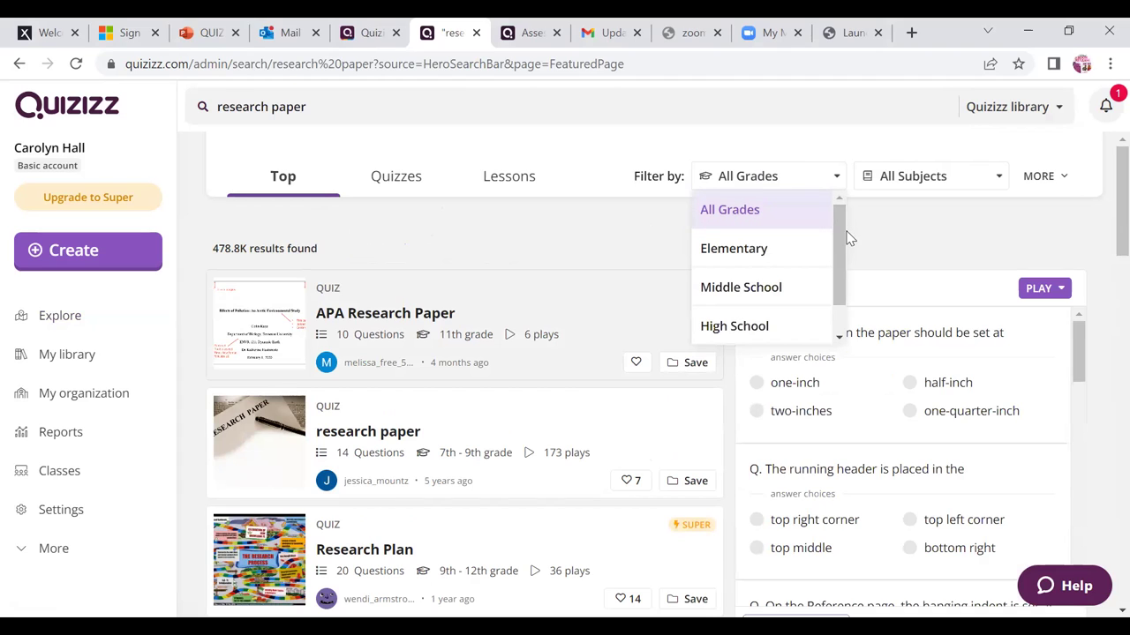
pyautogui.moveTo(841, 237); pyautogui.dragTo(848, 270)
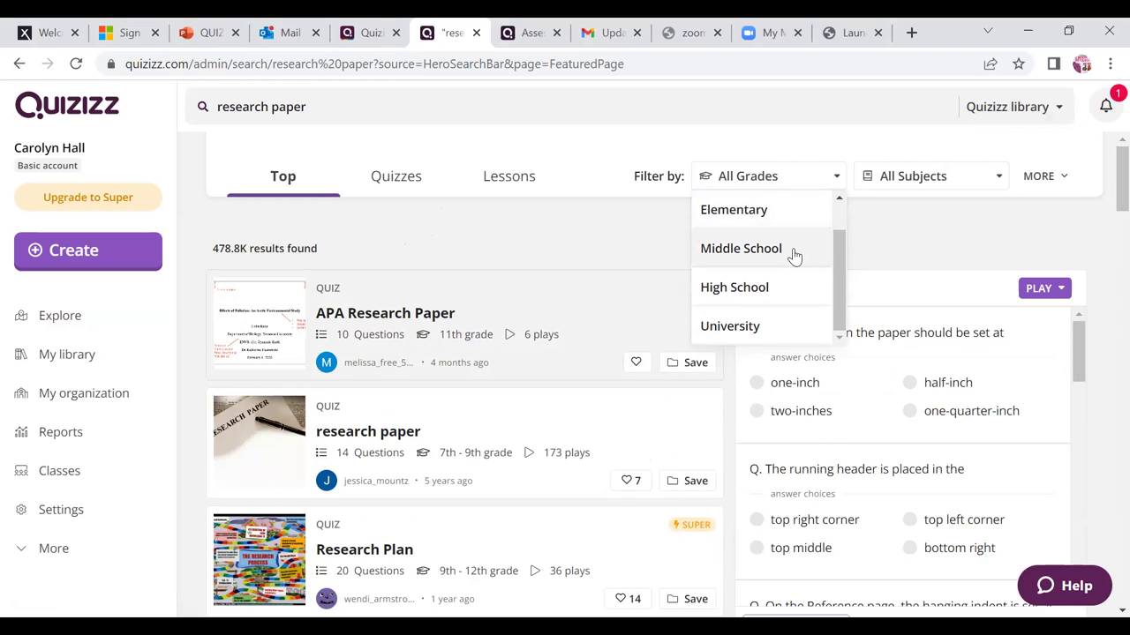
pyautogui.click(774, 327)
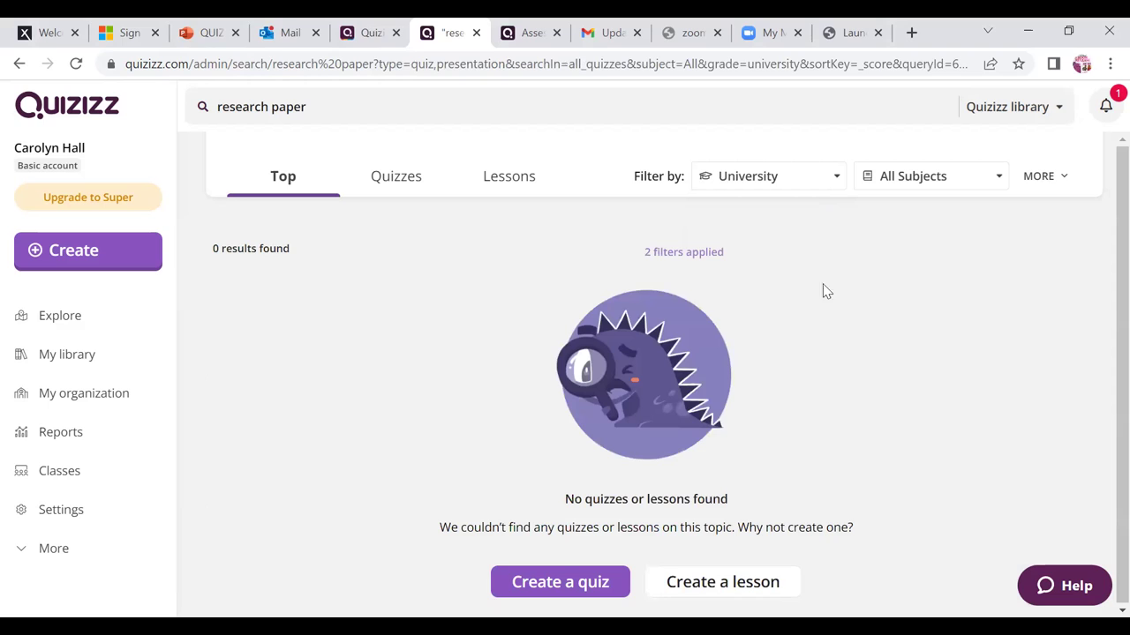
# Filter the search results to the English subject and the High School grade level
pyautogui.click(948, 175)
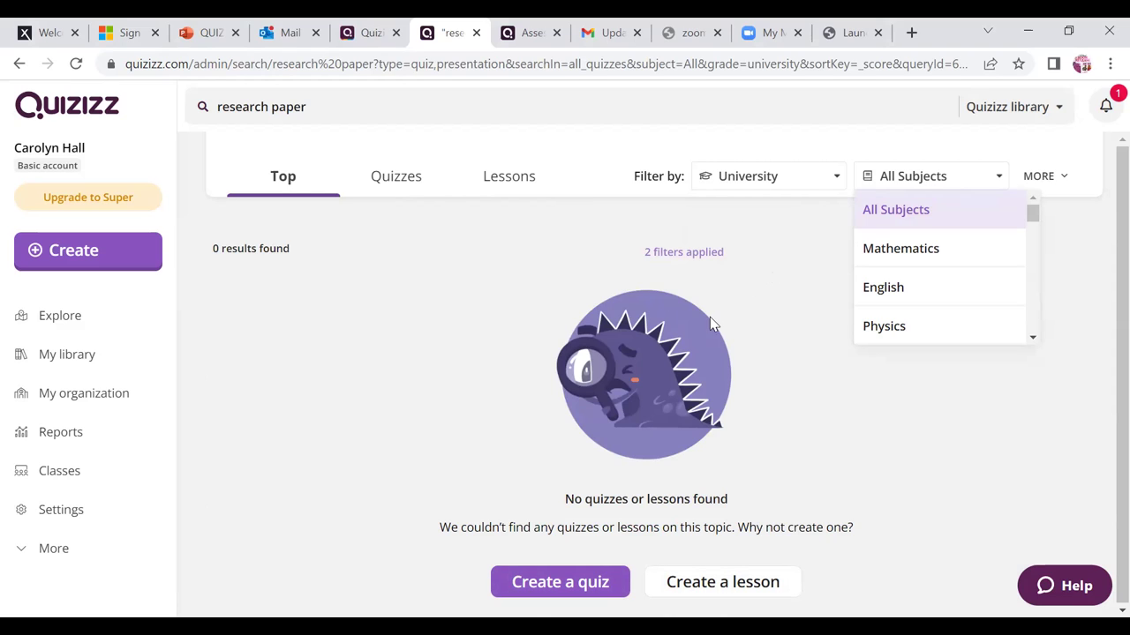
pyautogui.click(965, 294)
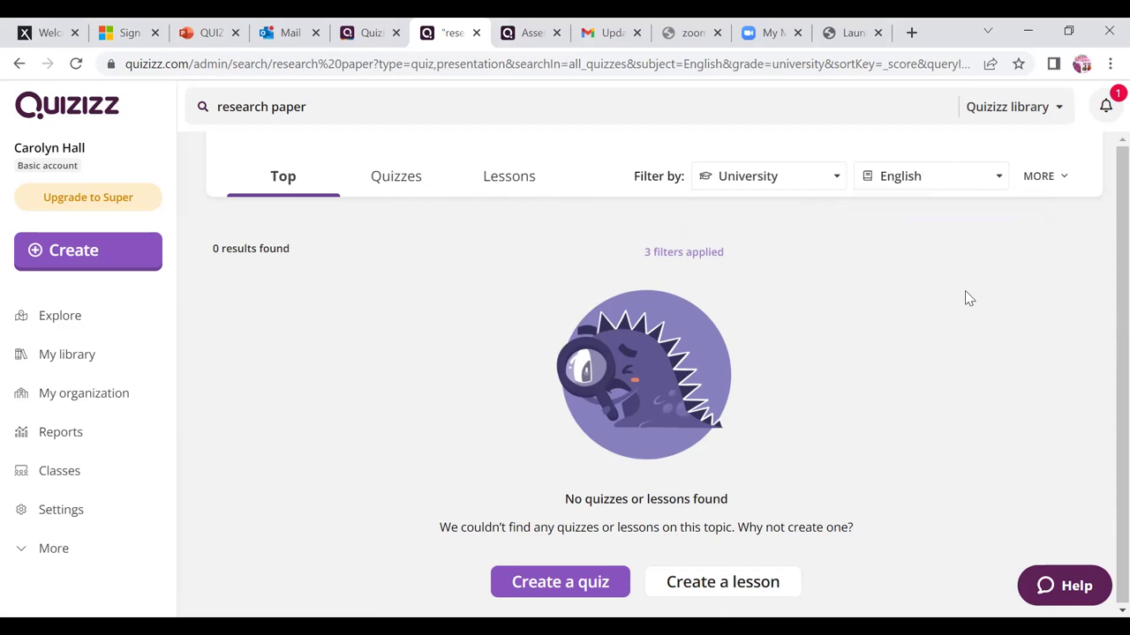
pyautogui.click(777, 186)
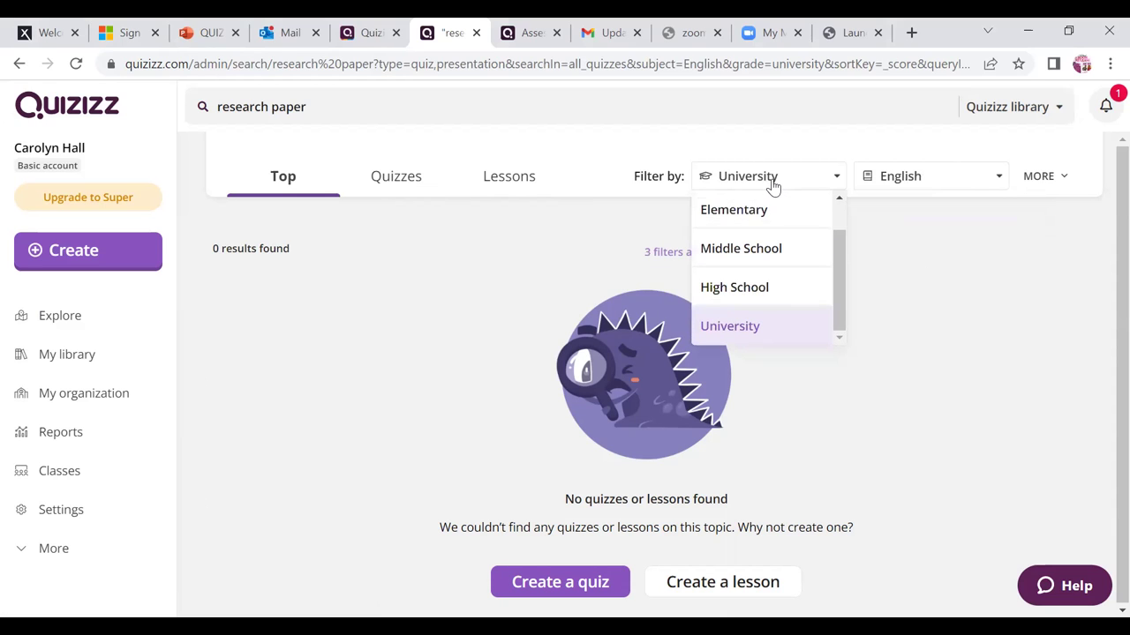
pyautogui.click(752, 297)
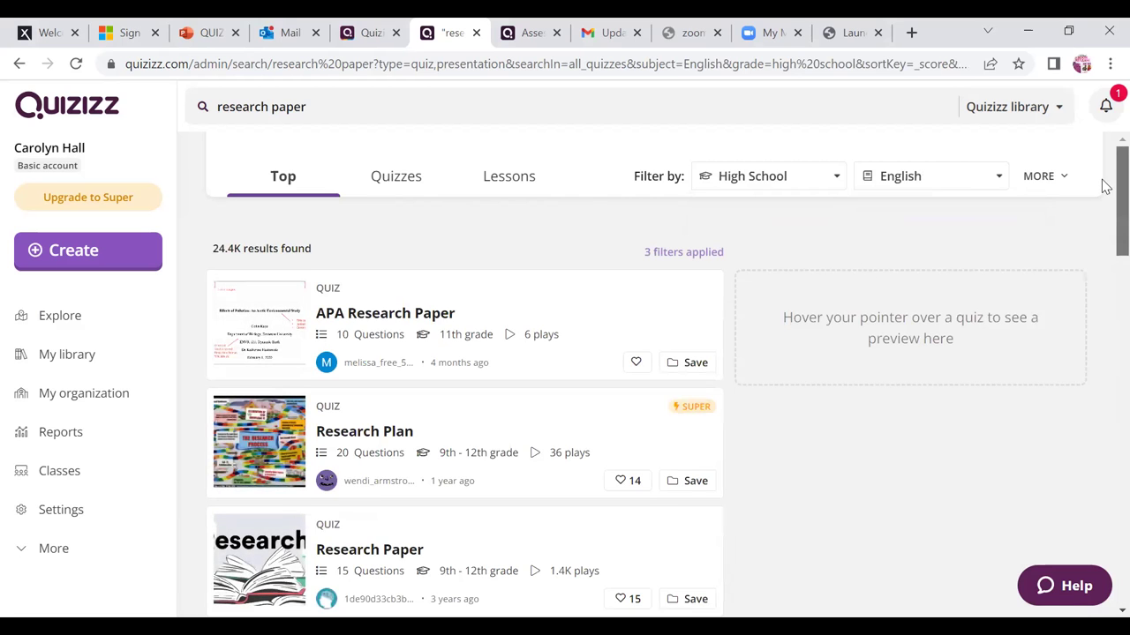
# Find the quiz "Research Paper Styles and Purposes" in the filtered results and open its details page
pyautogui.scroll(-1, 1103, 196)
pyautogui.scroll(-1, 1102, 206)
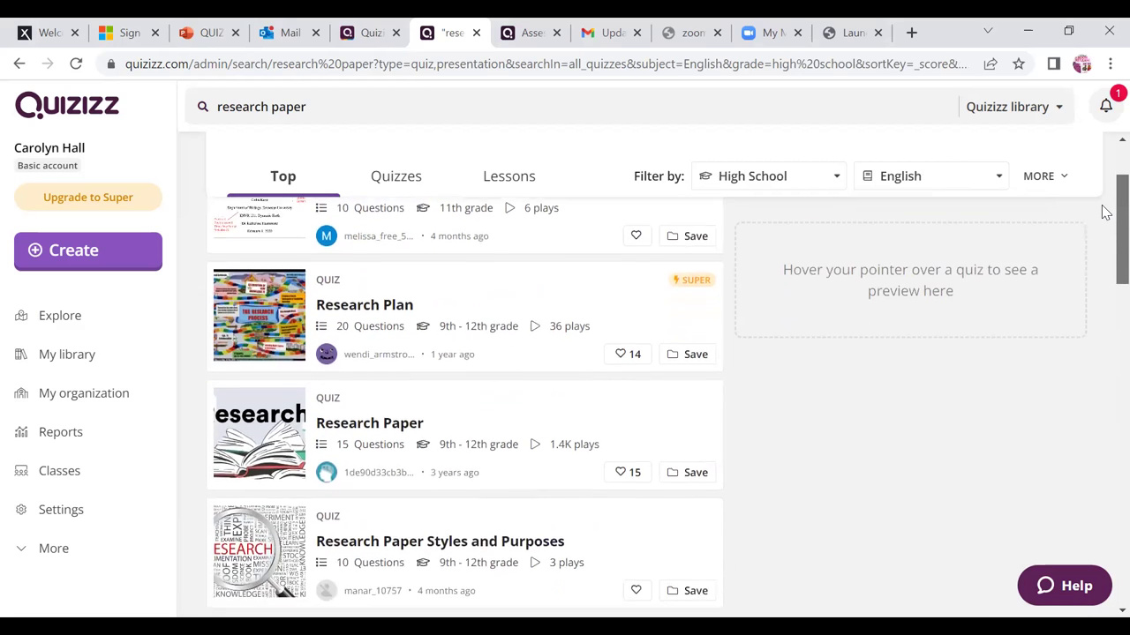
pyautogui.scroll(-1, 1102, 212)
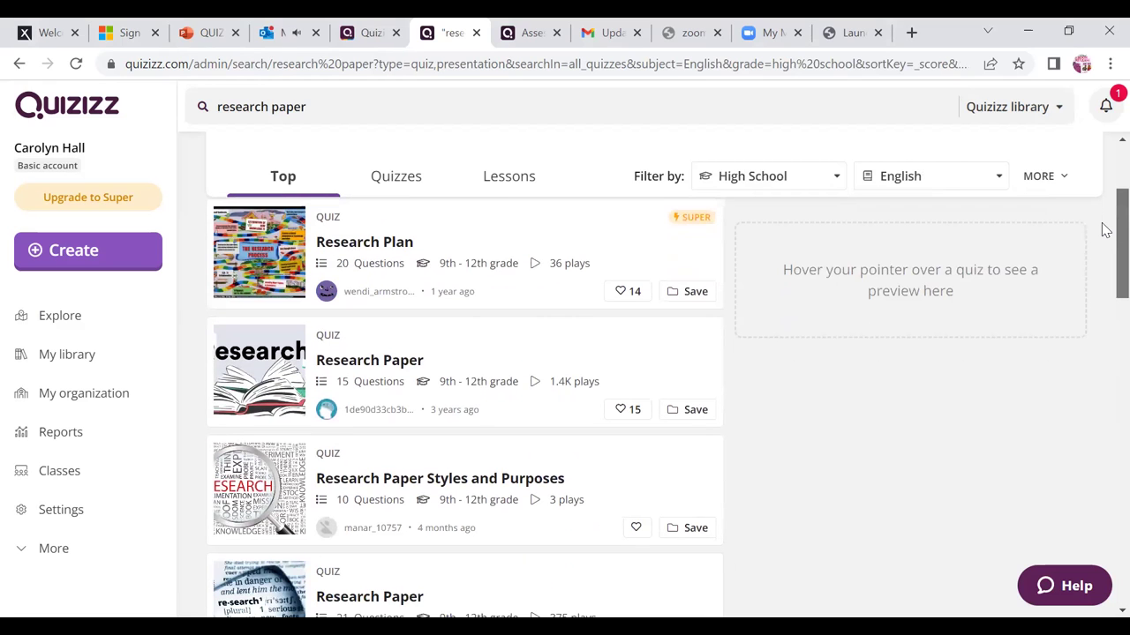
pyautogui.scroll(-1, 1102, 242)
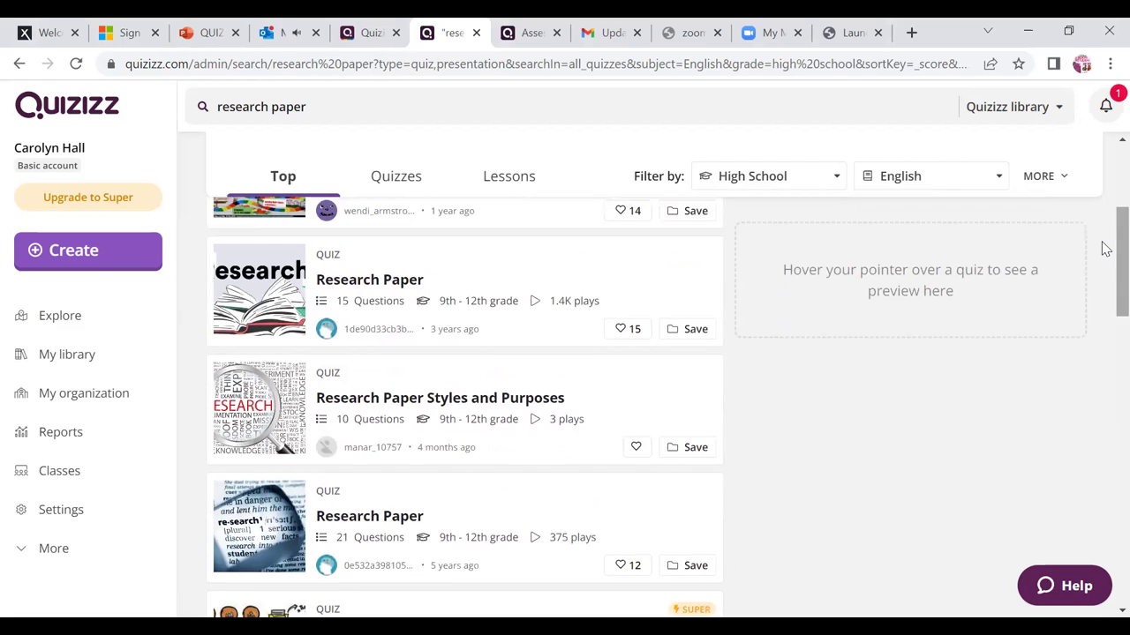
pyautogui.moveTo(706, 410)
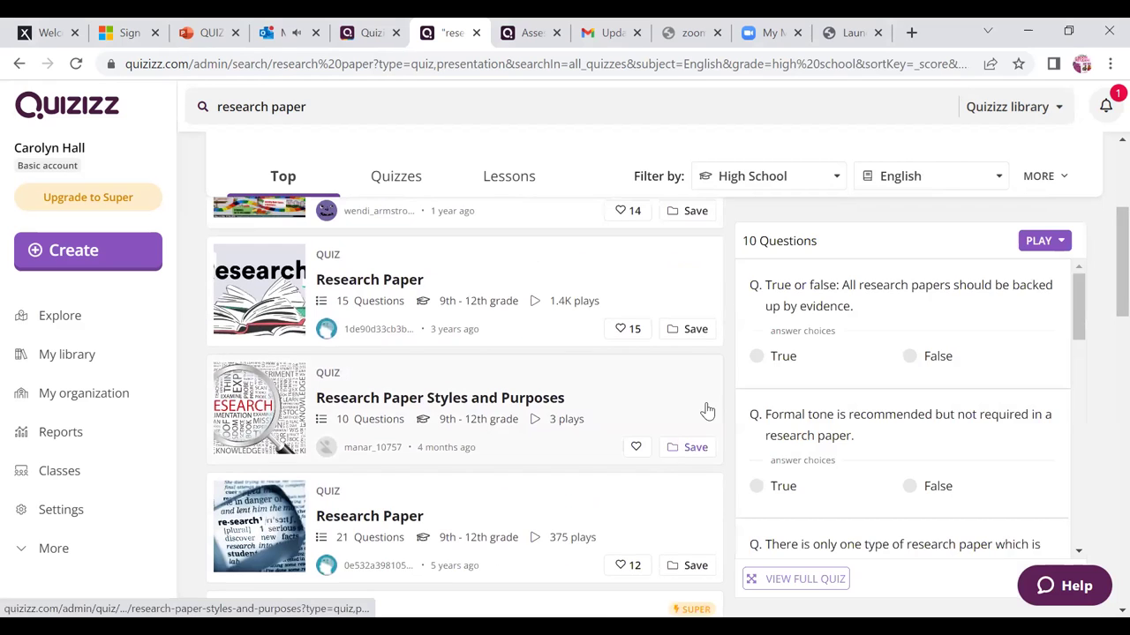
pyautogui.click(624, 407)
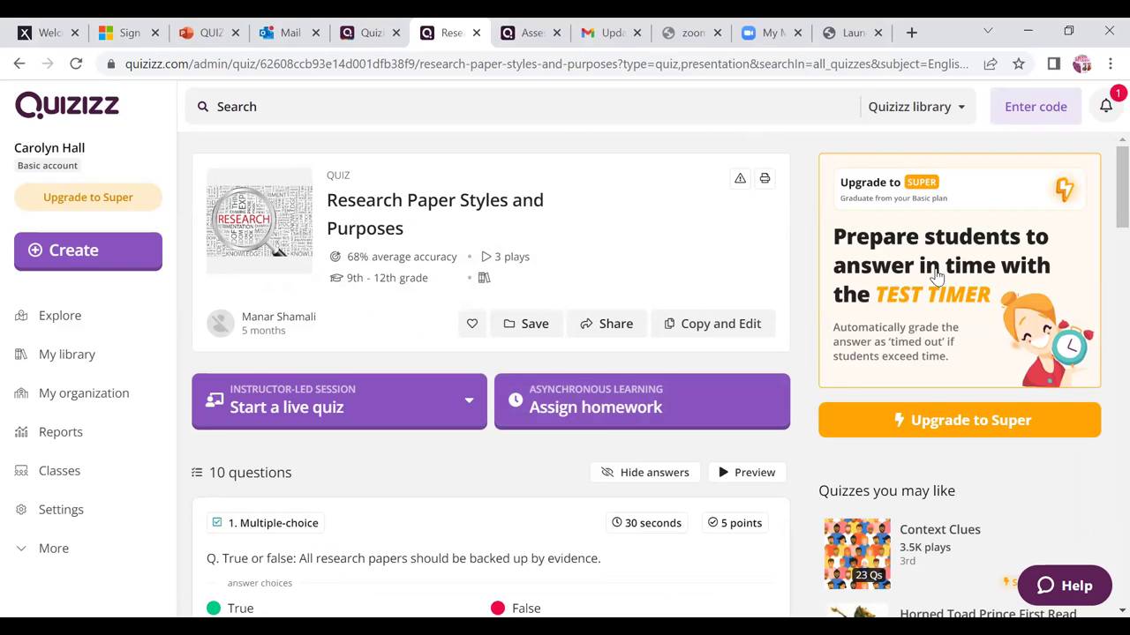
# Review the questions and answer choices of the Research Paper Styles and Purposes quiz
pyautogui.scroll(-3, 1105, 201)
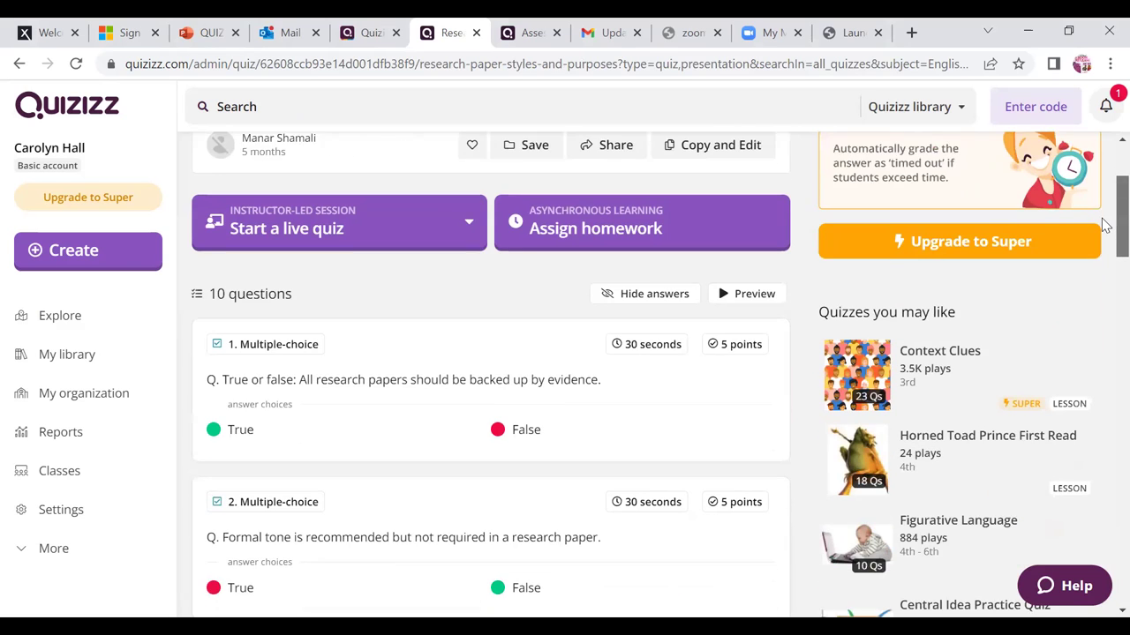
pyautogui.scroll(1, 1105, 240)
pyautogui.scroll(-6, 1105, 264)
pyautogui.scroll(-5, 1105, 362)
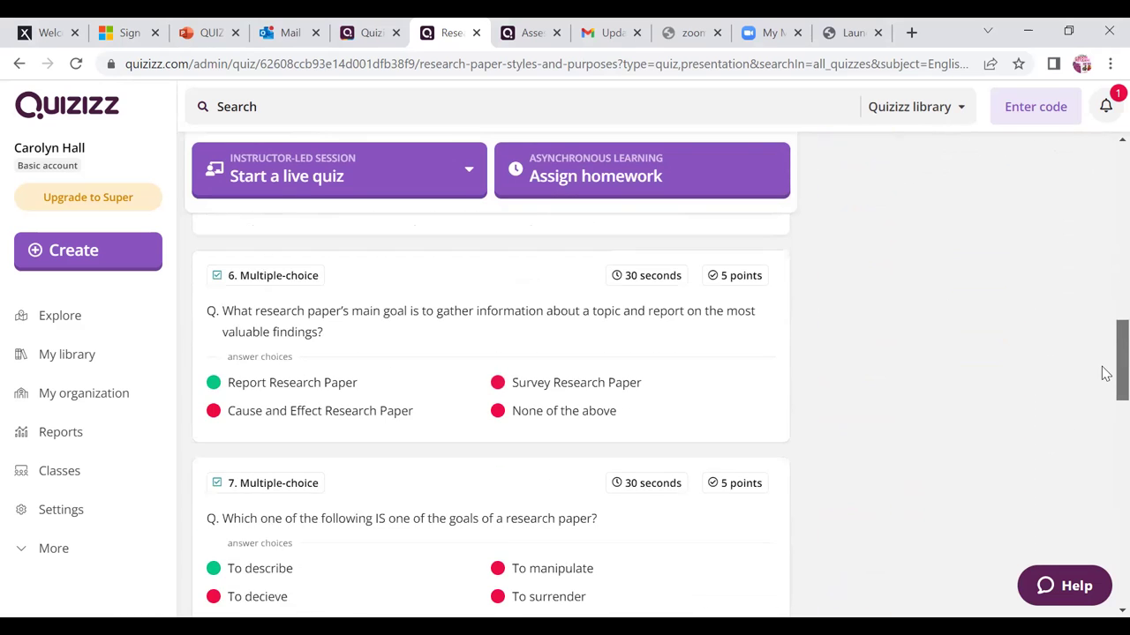
pyautogui.scroll(-3, 1105, 412)
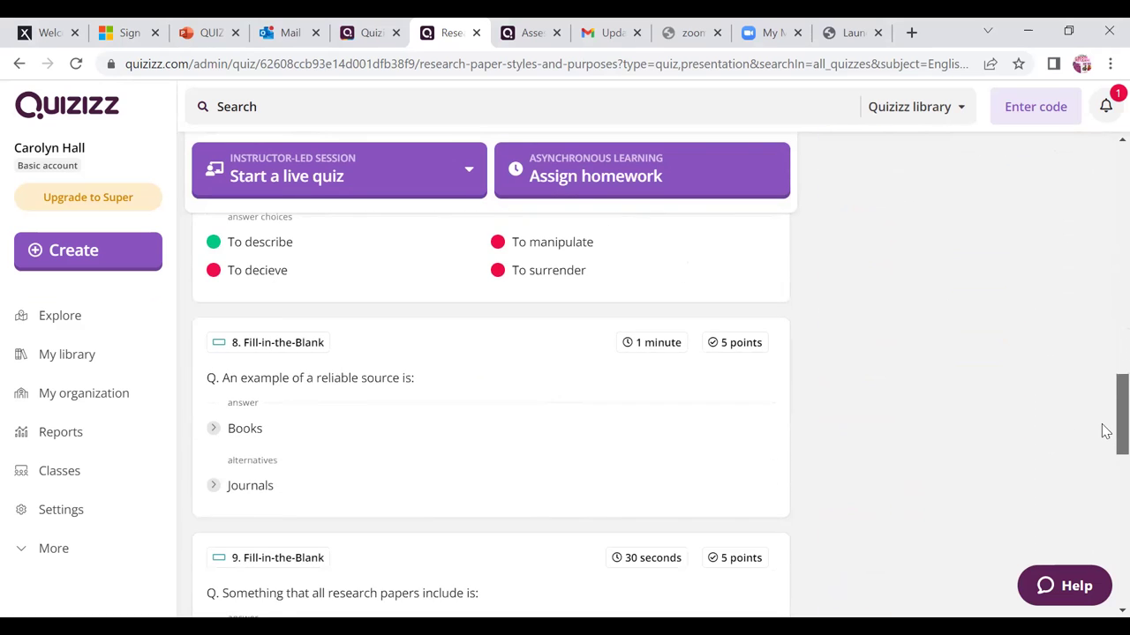
pyautogui.scroll(-2, 1105, 447)
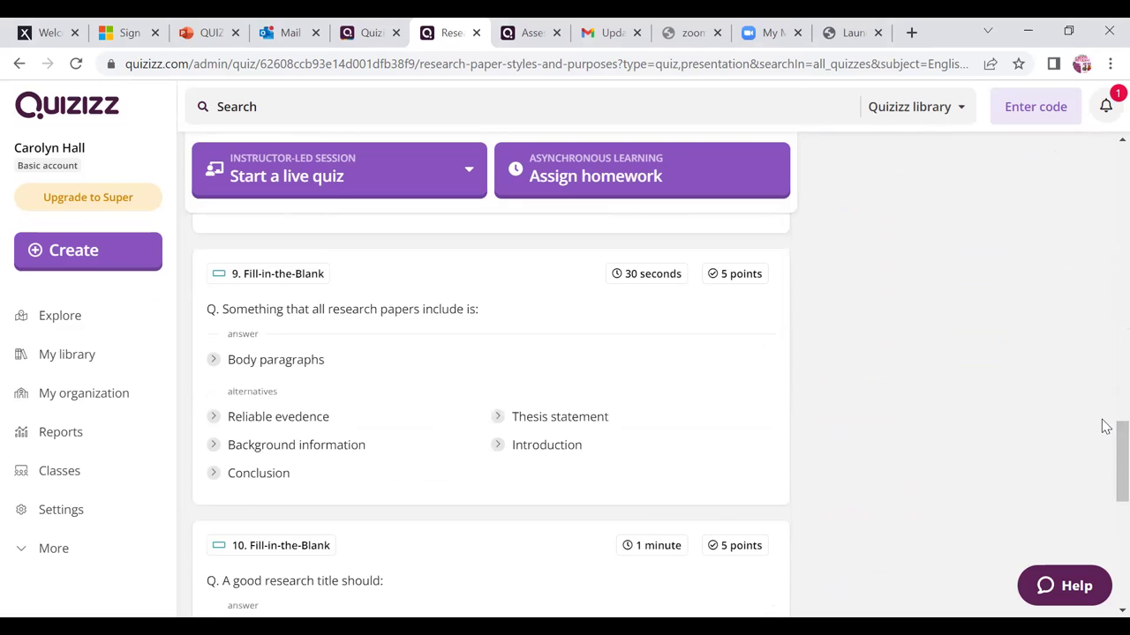
pyautogui.scroll(5, 1105, 434)
pyautogui.moveTo(1103, 398); pyautogui.dragTo(1105, 210)
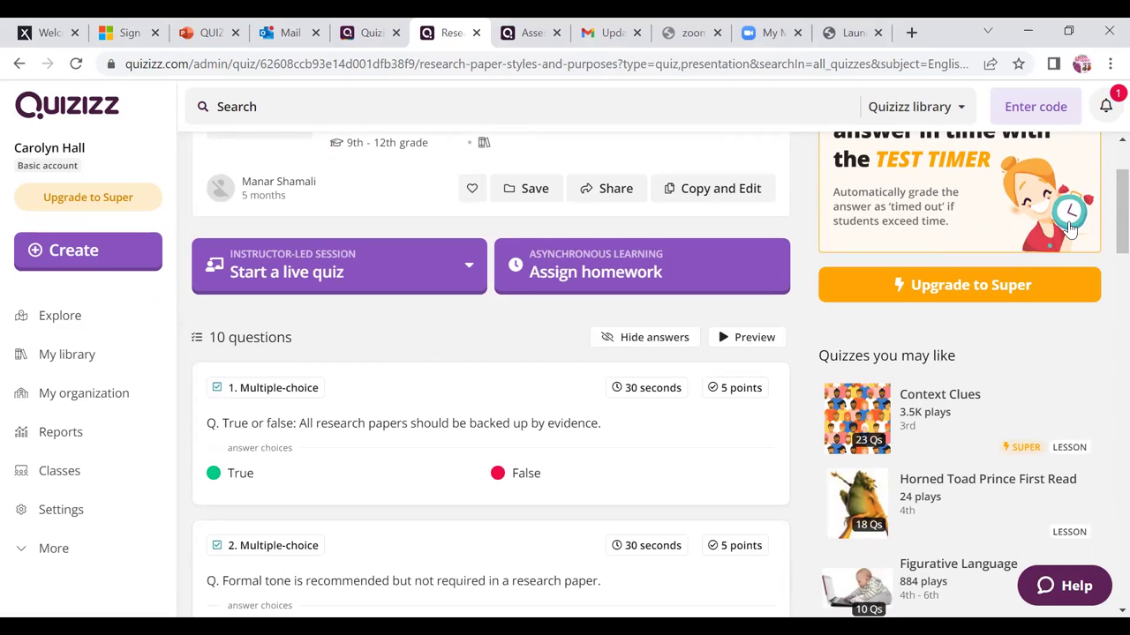
# Make an editable copy of the Research Paper Styles and Purposes quiz and look through its questions in the editor
pyautogui.click(720, 189)
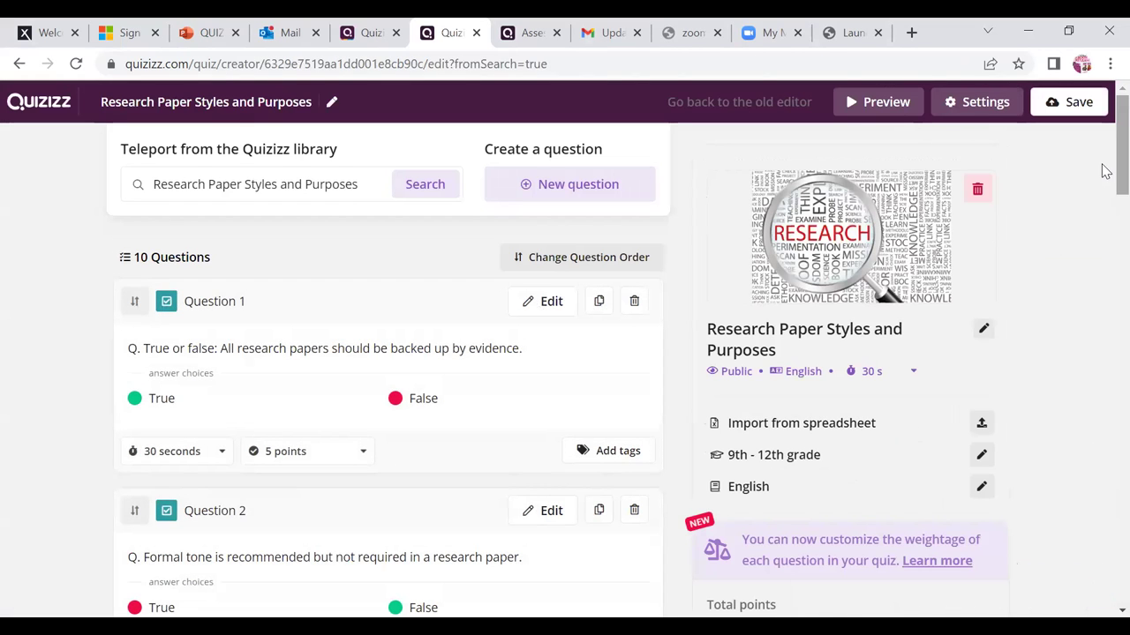
pyautogui.scroll(-1, 1104, 181)
pyautogui.scroll(1, 1103, 172)
pyautogui.scroll(-2, 1105, 265)
pyautogui.scroll(-9, 1103, 336)
pyautogui.scroll(10, 1102, 232)
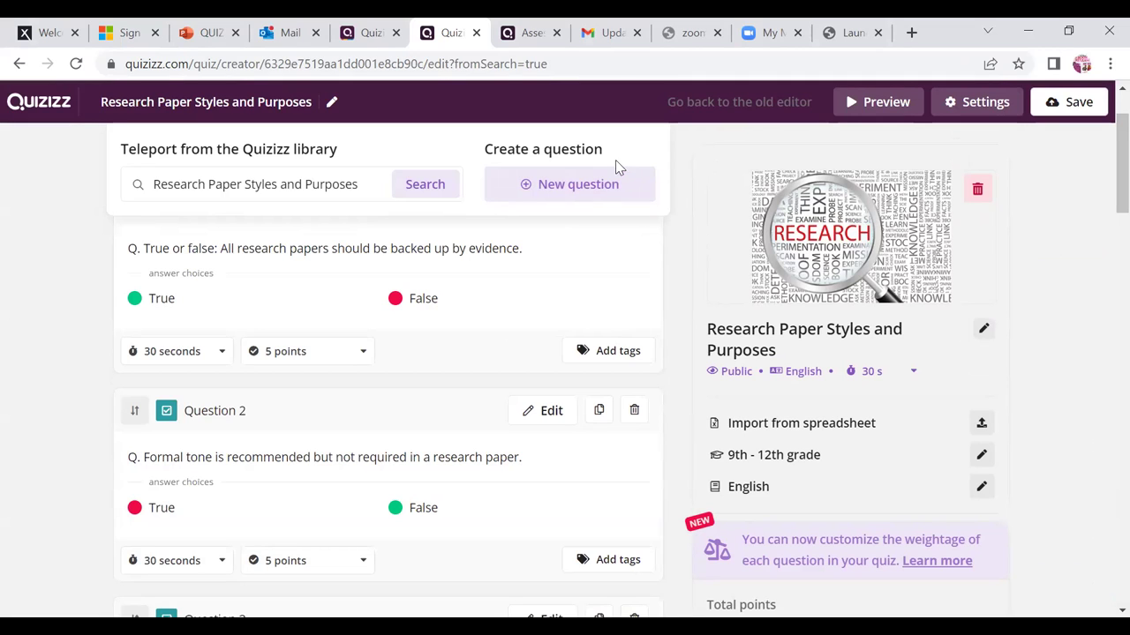
# Add a new multiple-choice question reading "What is an annotated bibliography?"
pyautogui.click(569, 192)
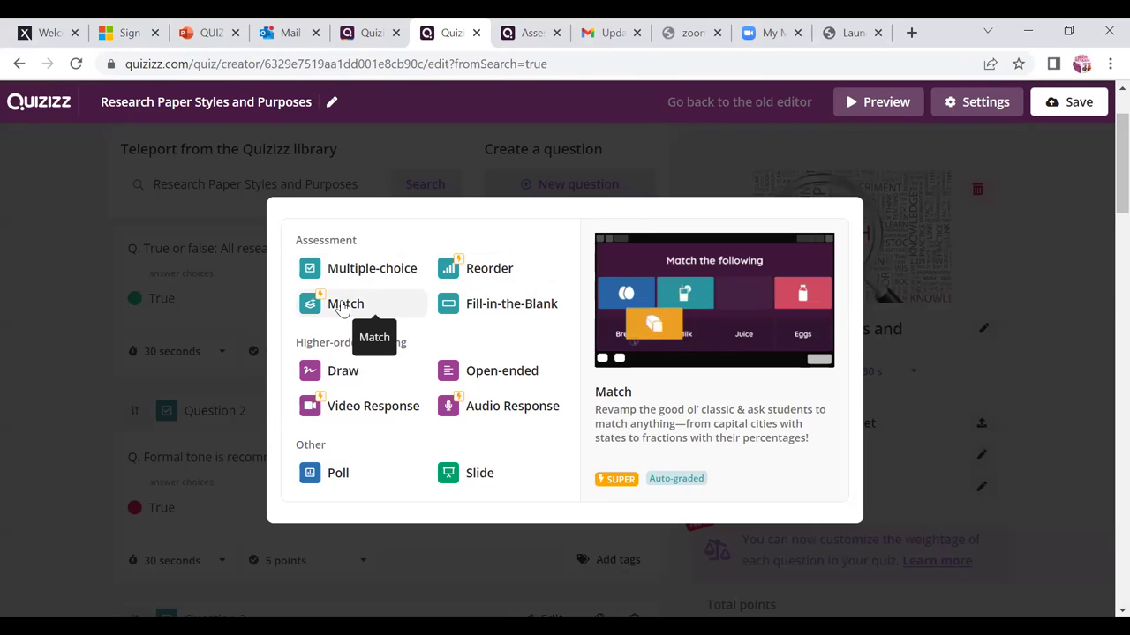
pyautogui.click(375, 272)
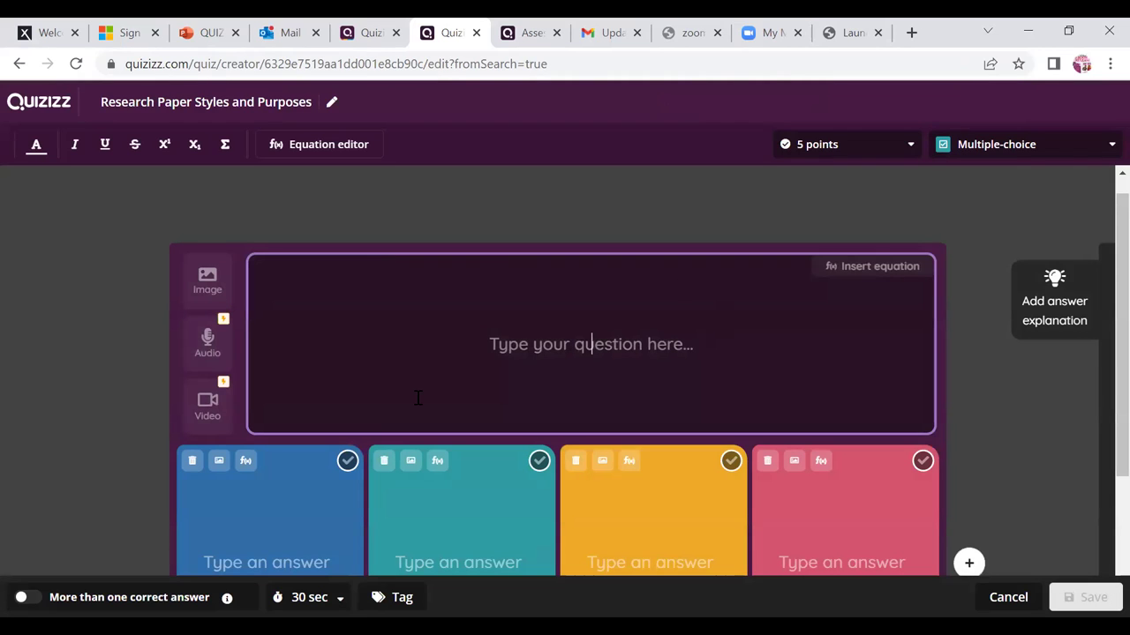
pyautogui.write('What is an annotated bibliography')
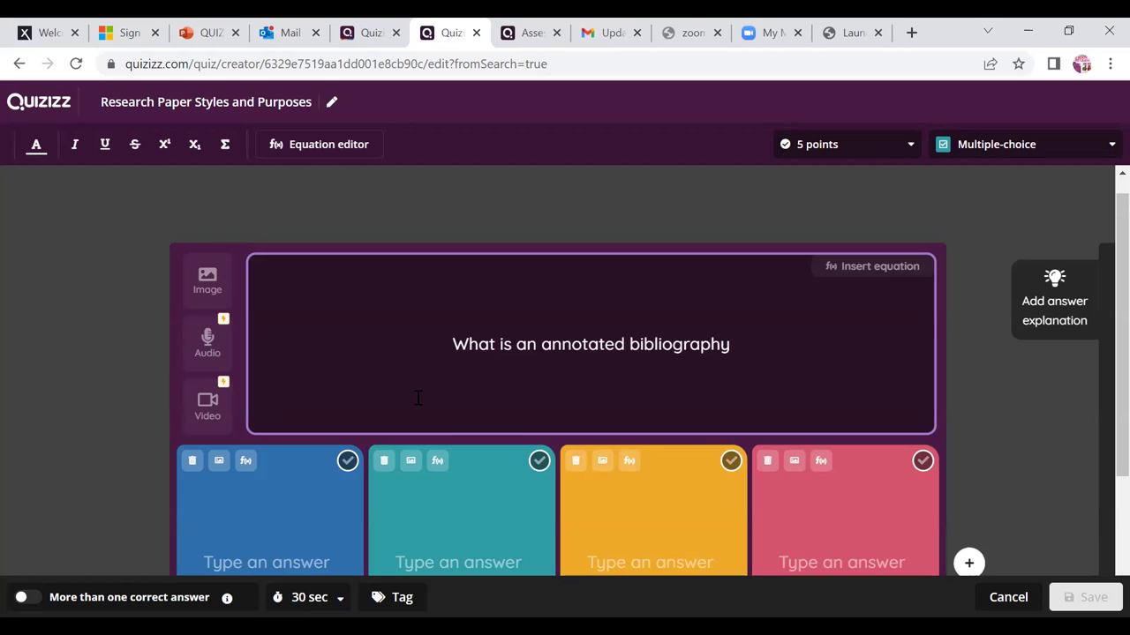
pyautogui.write('?')
# Enter "A works cited page with a brief description of each book" as the first answer choice
pyautogui.click(243, 547)
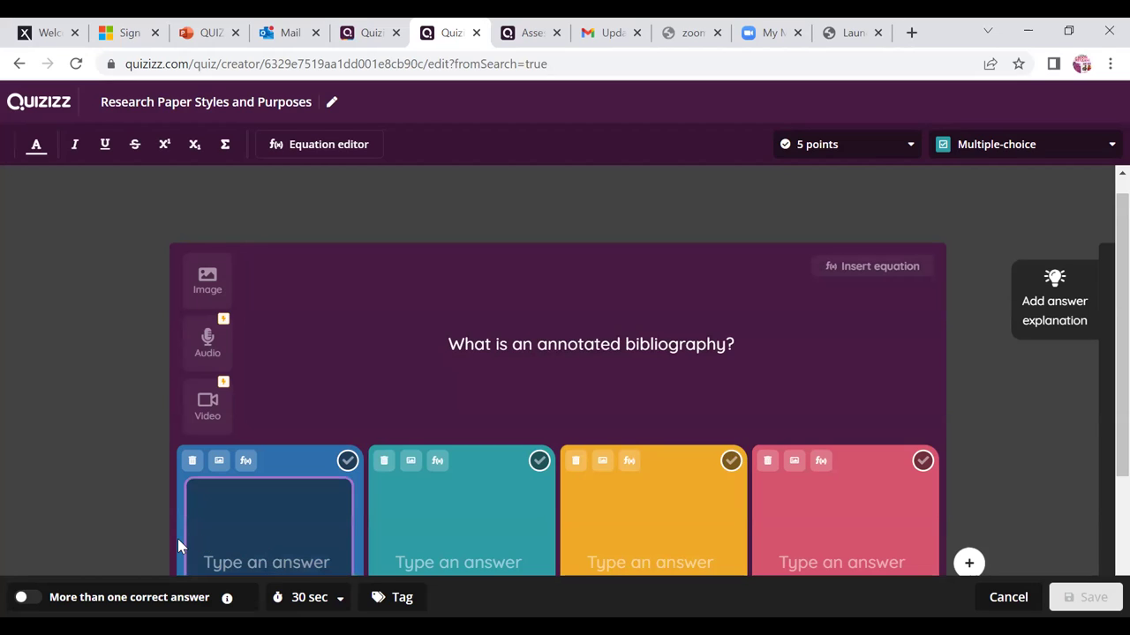
pyautogui.write('A')
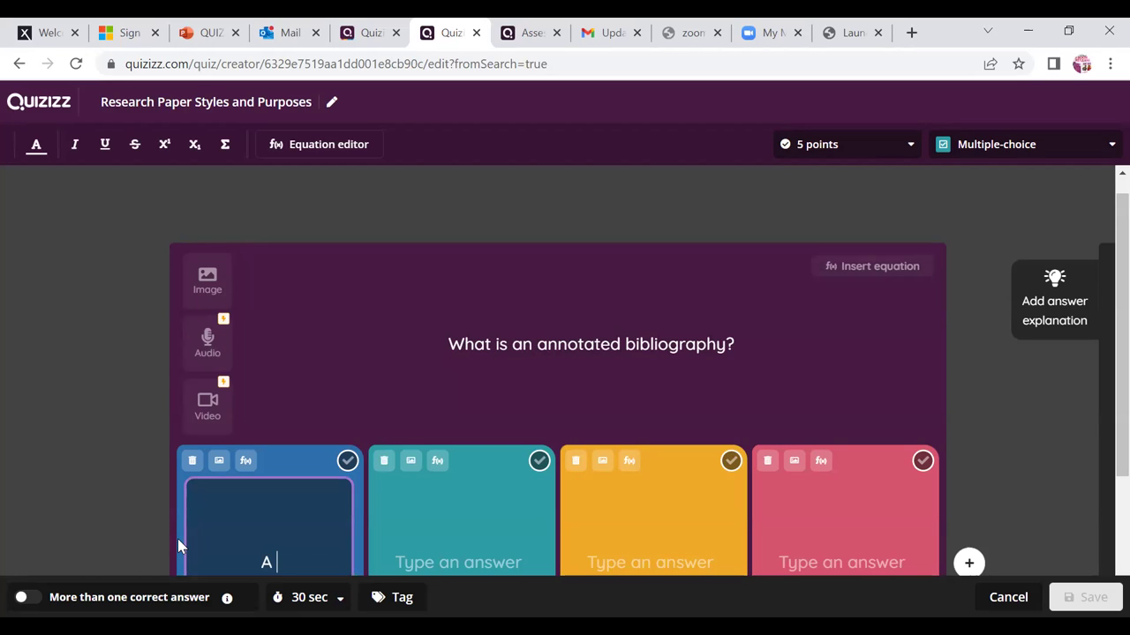
pyautogui.write(' works cited page')
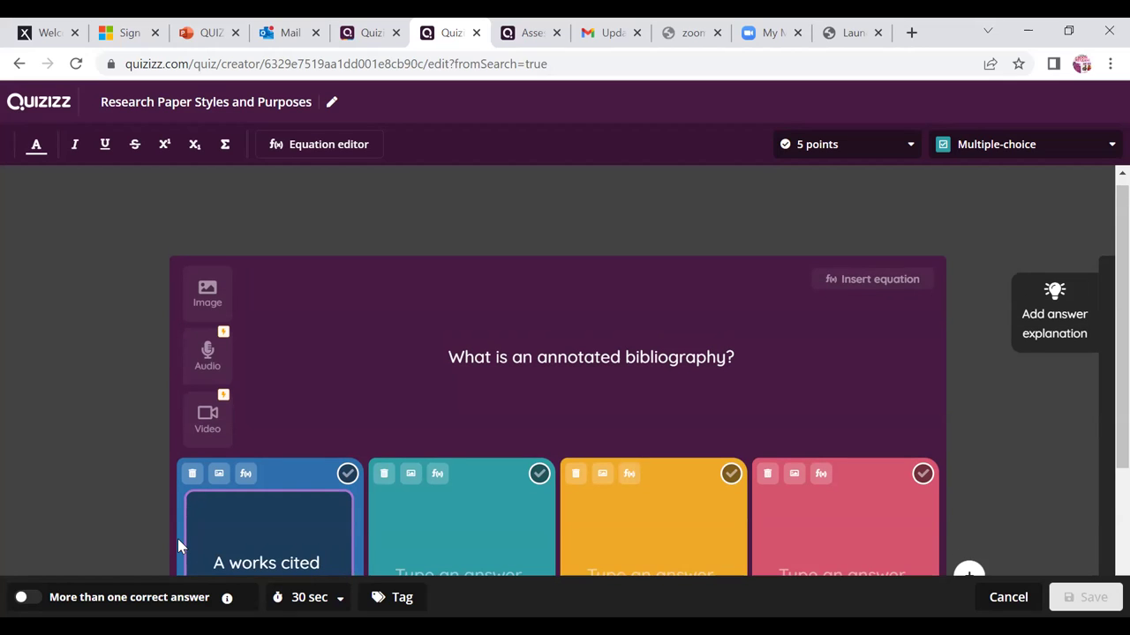
pyautogui.write(' with a brief')
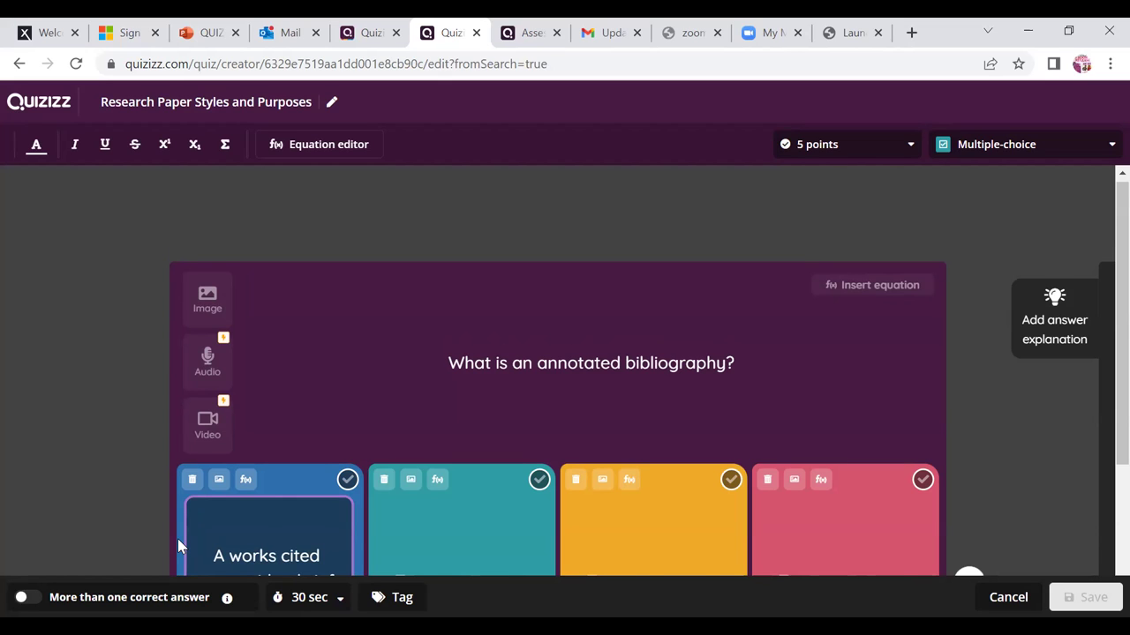
pyautogui.scroll(-1, 177, 538)
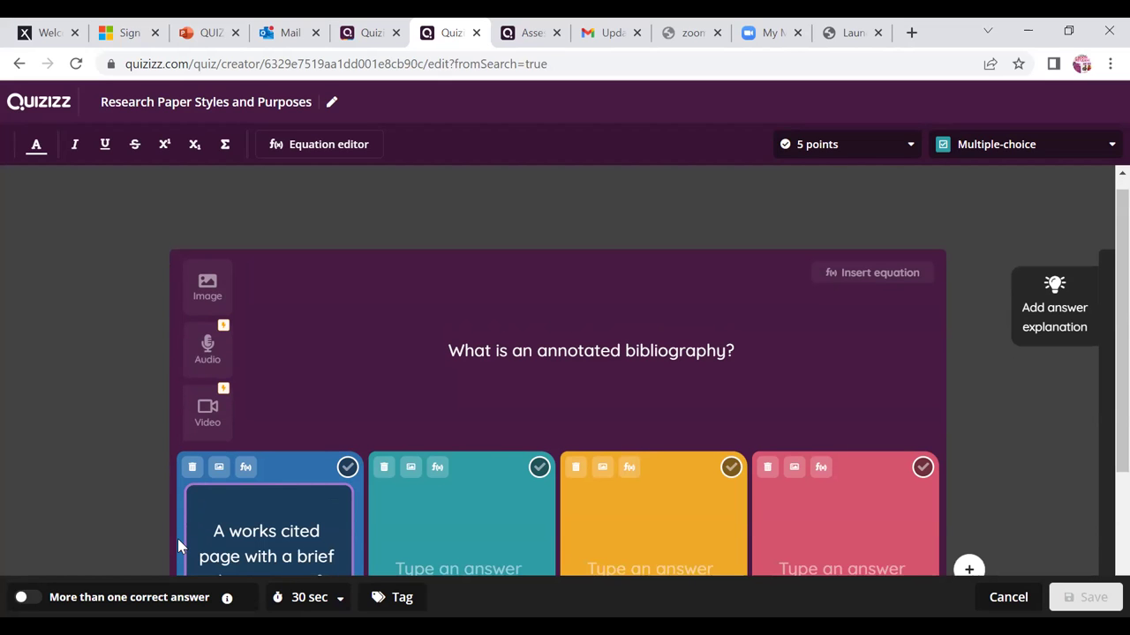
# Fill the second answer choice with "A list of books you will use" and the third with "A source for your research paper"
pyautogui.click(388, 547)
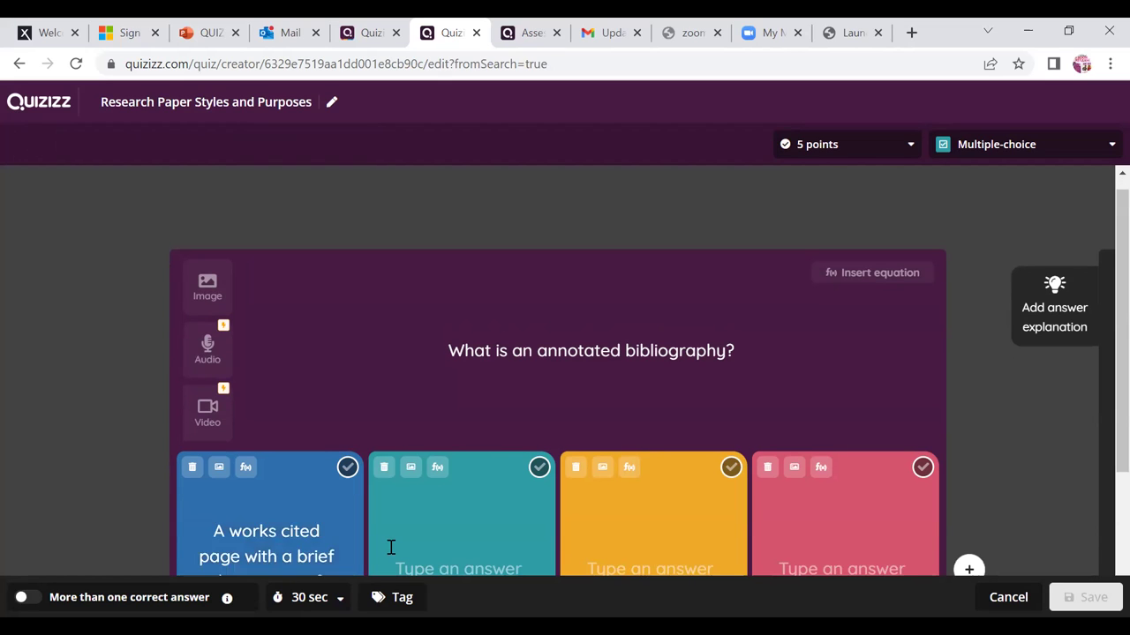
pyautogui.write('A list of books ')
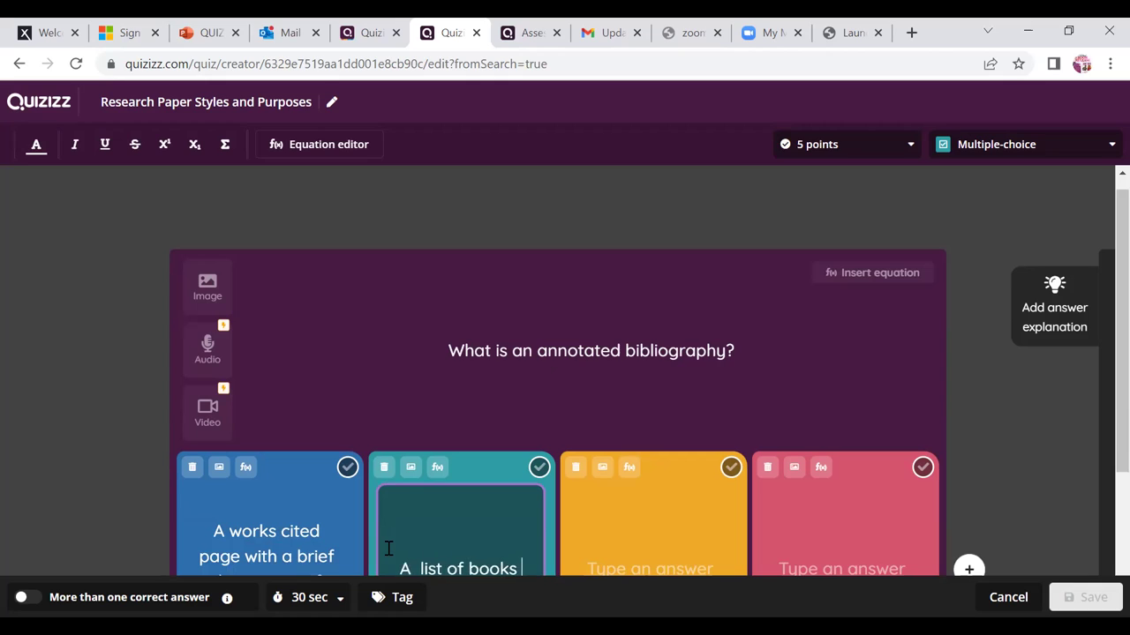
pyautogui.write('you')
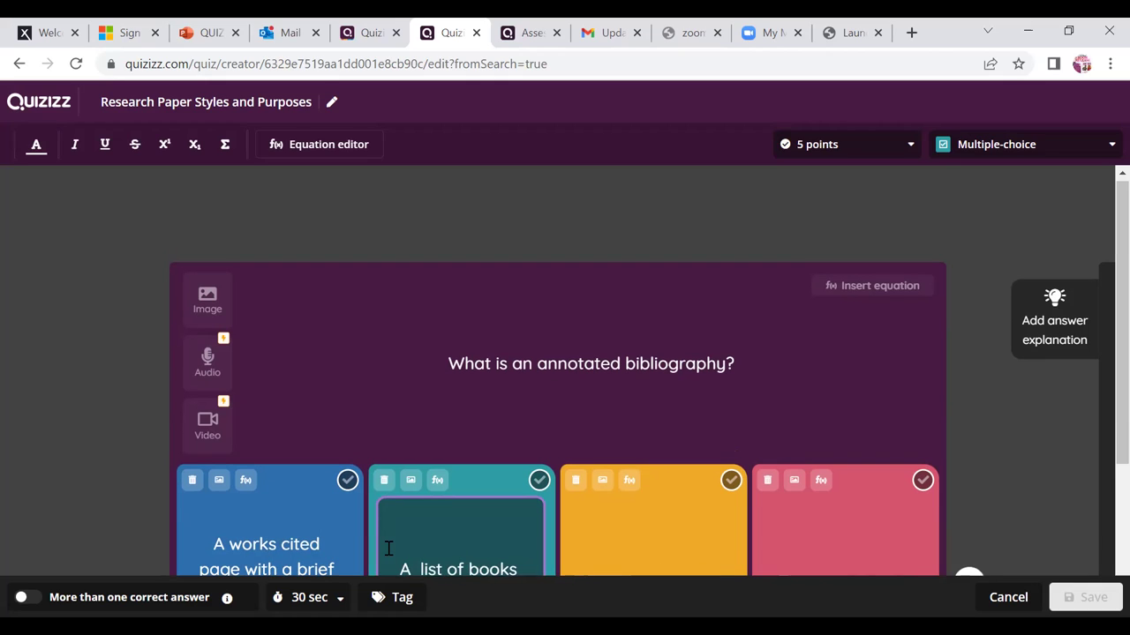
pyautogui.click(606, 550)
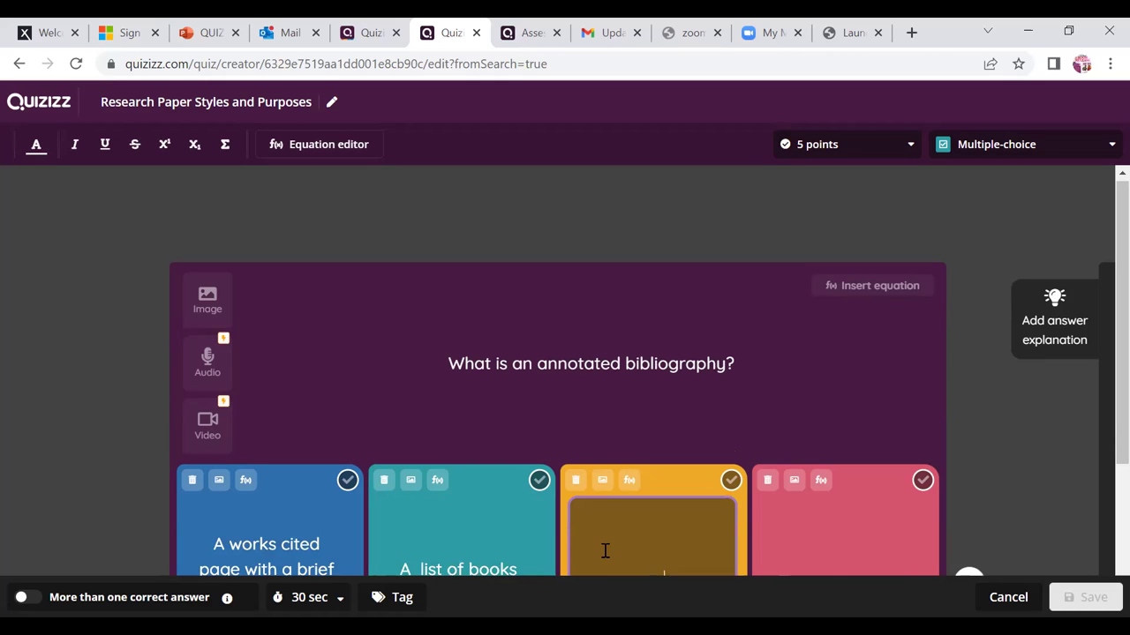
pyautogui.write('an paper')
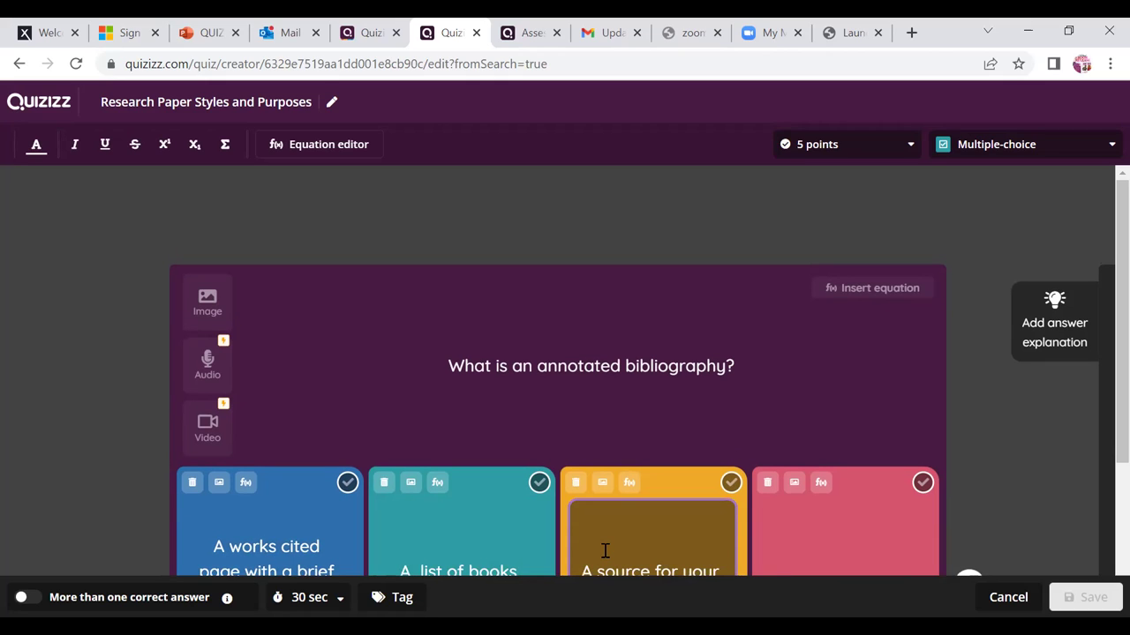
# Enter "all of the above" as the fourth answer choice, and add and delete an empty fifth choice
pyautogui.click(848, 543)
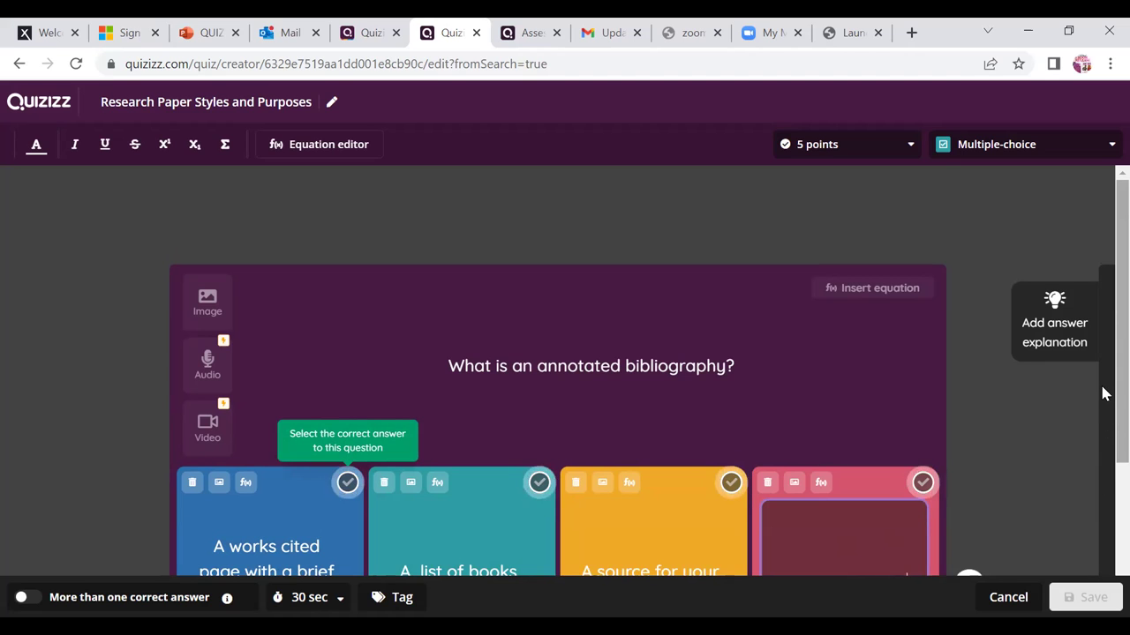
pyautogui.scroll(-3, 1103, 444)
pyautogui.scroll(3, 1104, 433)
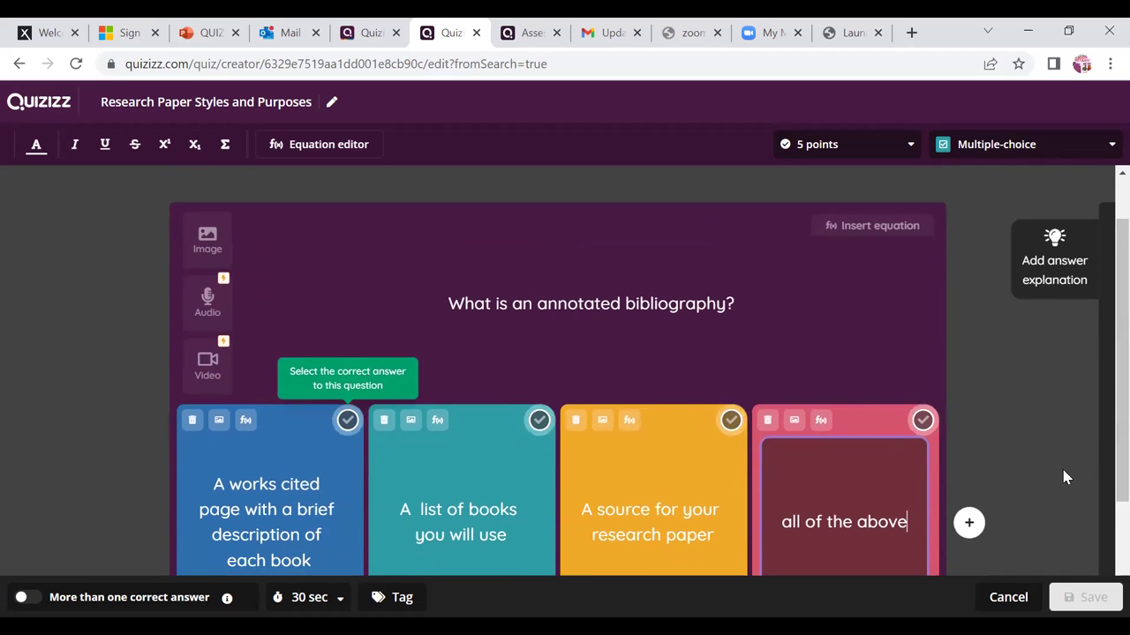
pyautogui.click(970, 523)
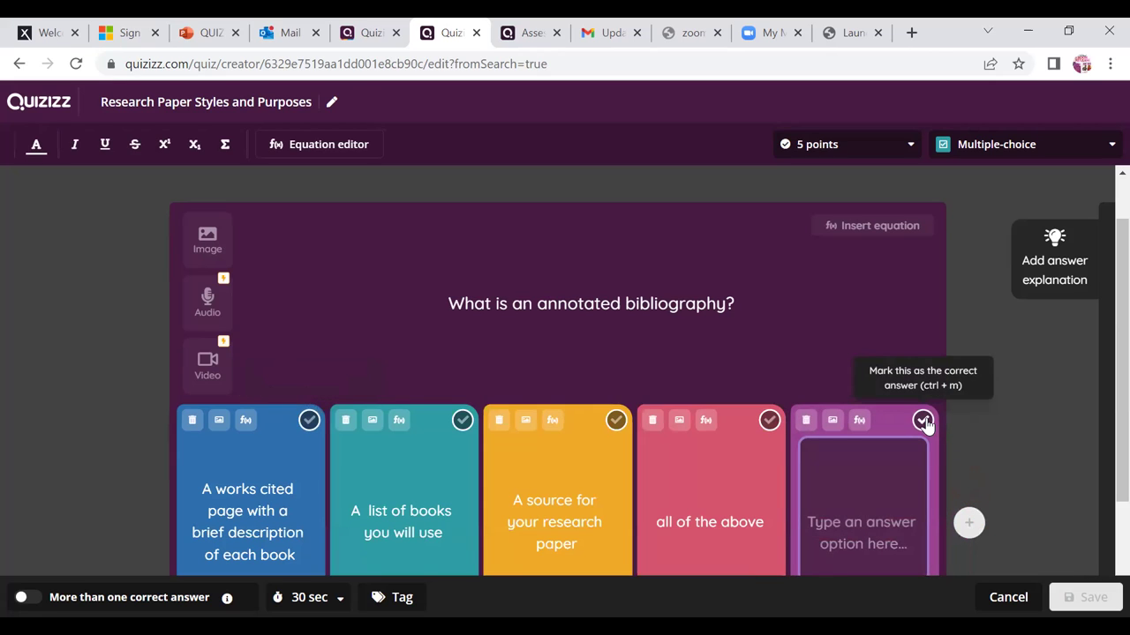
pyautogui.click(808, 422)
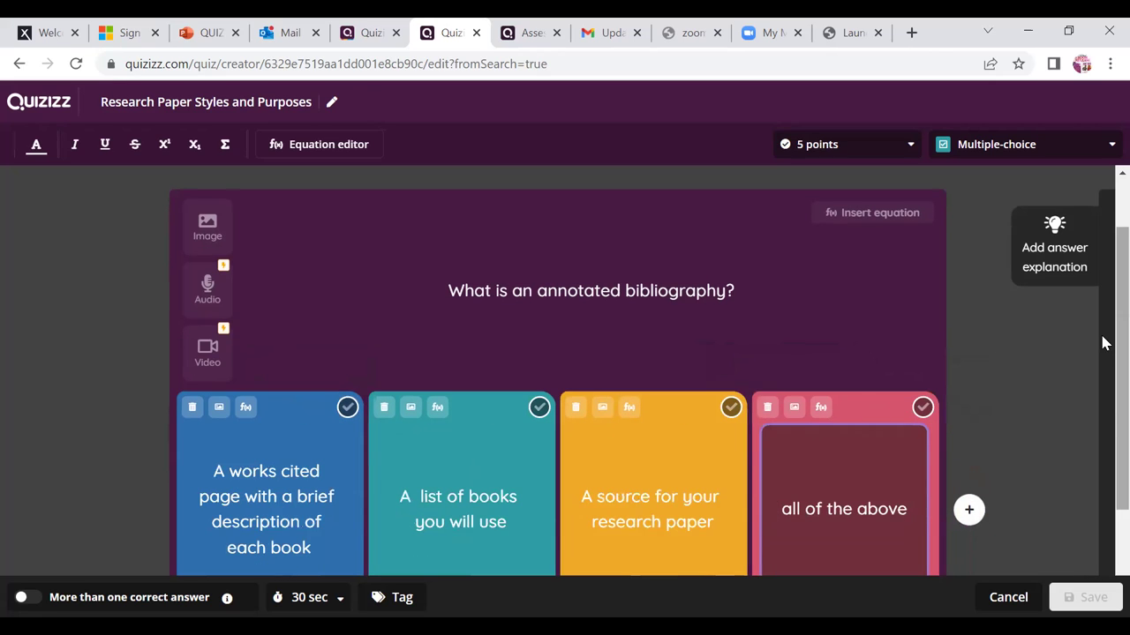
# Mark "all of the above" as the correct answer and save the annotated bibliography question
pyautogui.scroll(-2, 1102, 397)
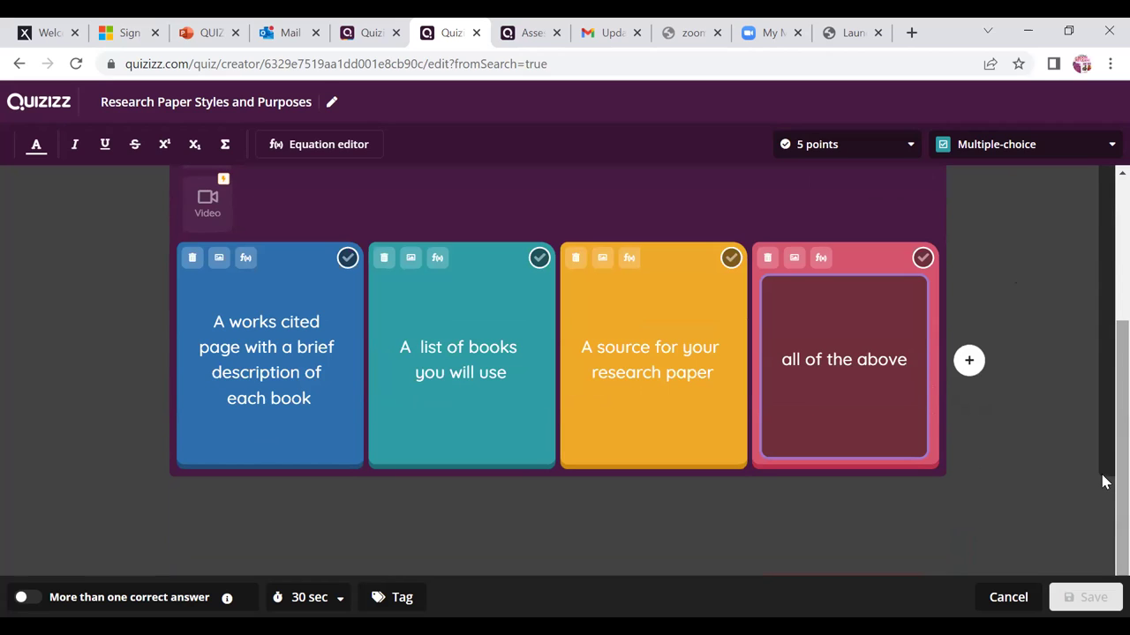
pyautogui.click(1087, 597)
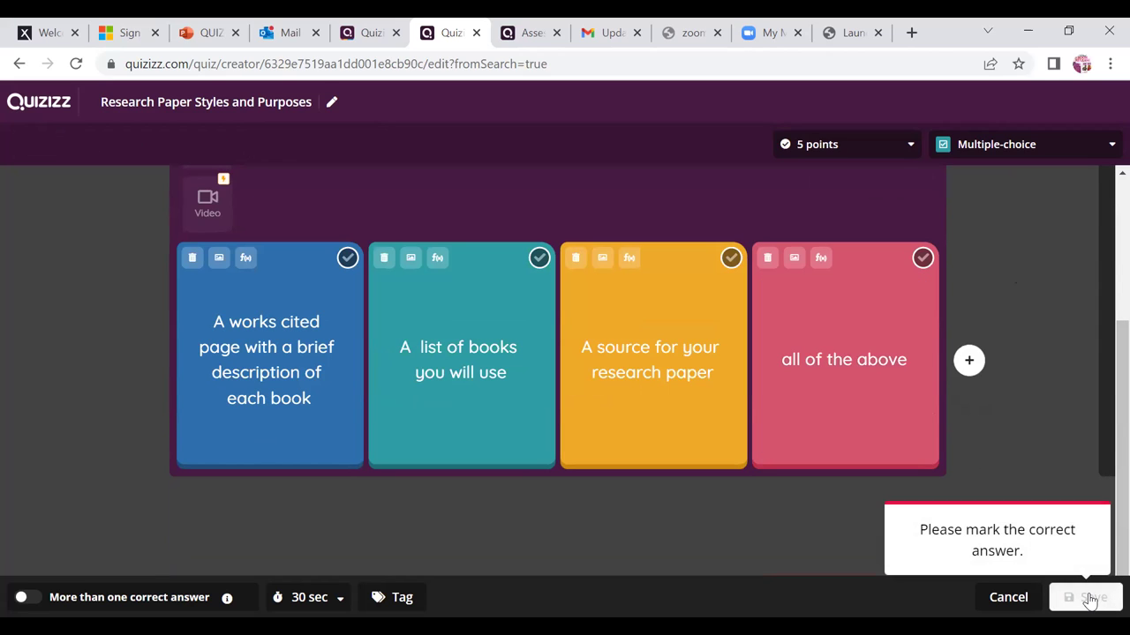
pyautogui.click(920, 259)
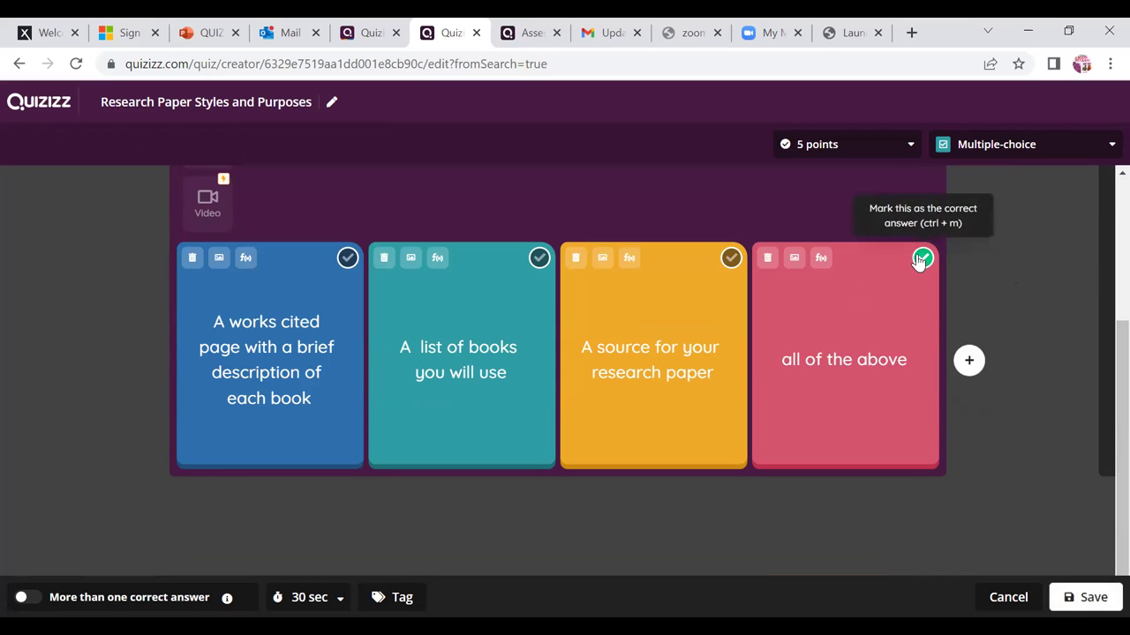
pyautogui.click(1074, 600)
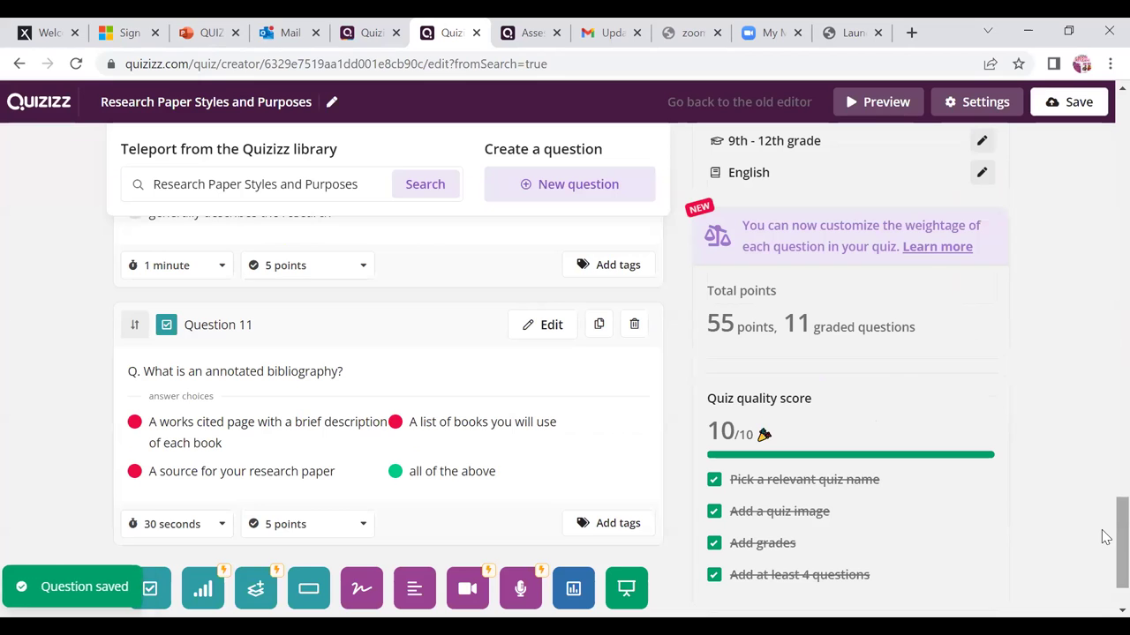
# Look back over the question list of the Research Paper Styles and Purposes quiz and save the quiz
pyautogui.moveTo(1116, 531); pyautogui.dragTo(1106, 426)
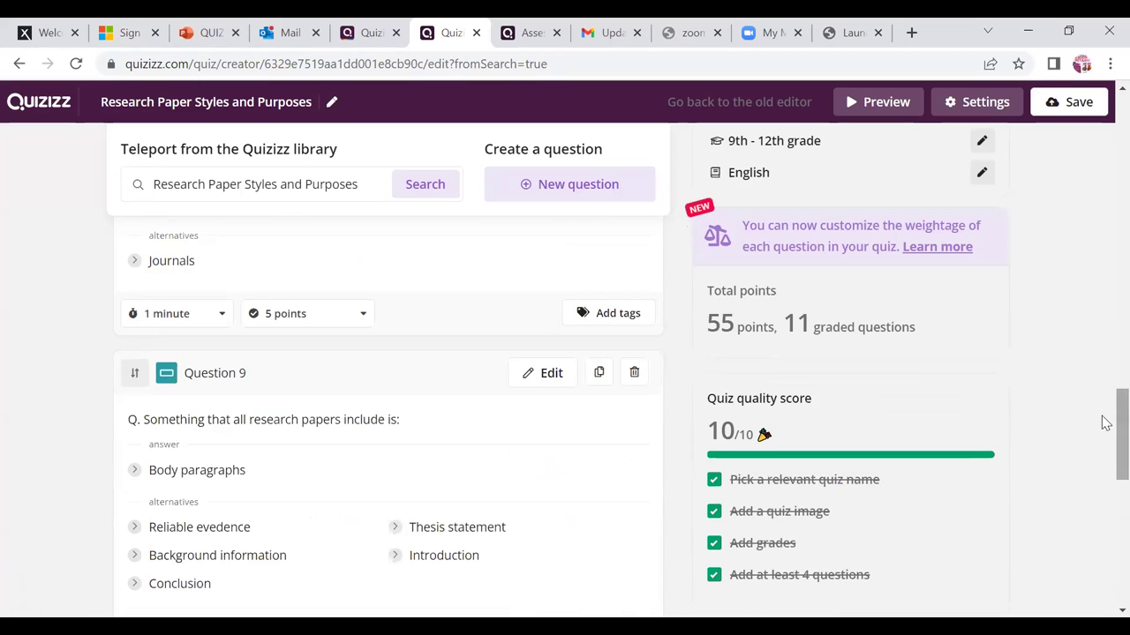
pyautogui.moveTo(1106, 455); pyautogui.dragTo(1106, 123)
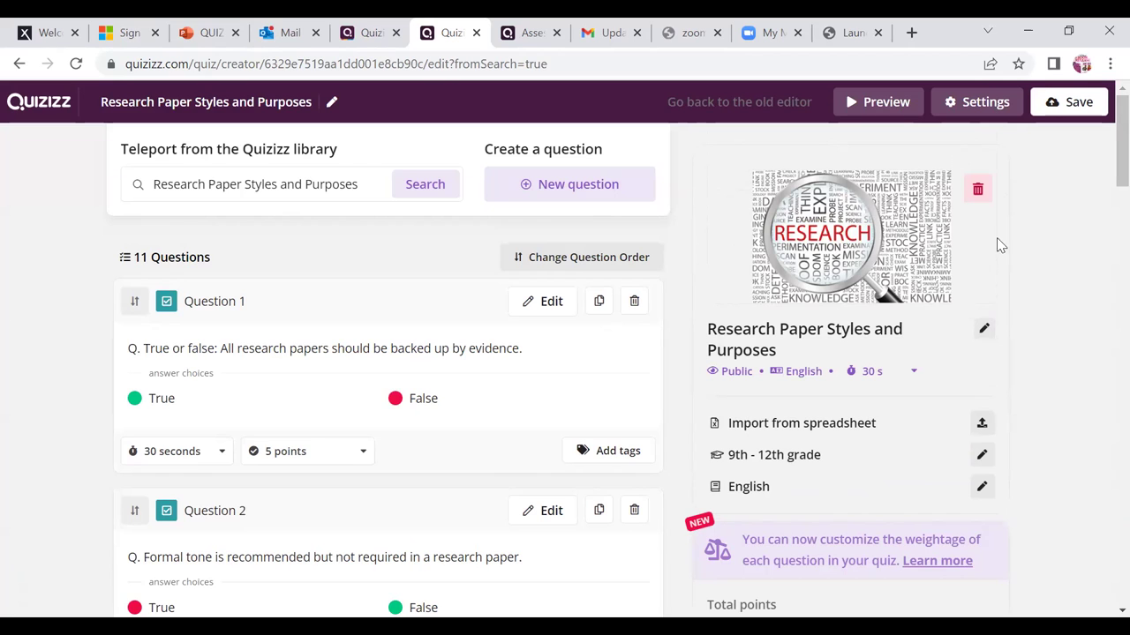
pyautogui.moveTo(1105, 143); pyautogui.dragTo(1105, 587)
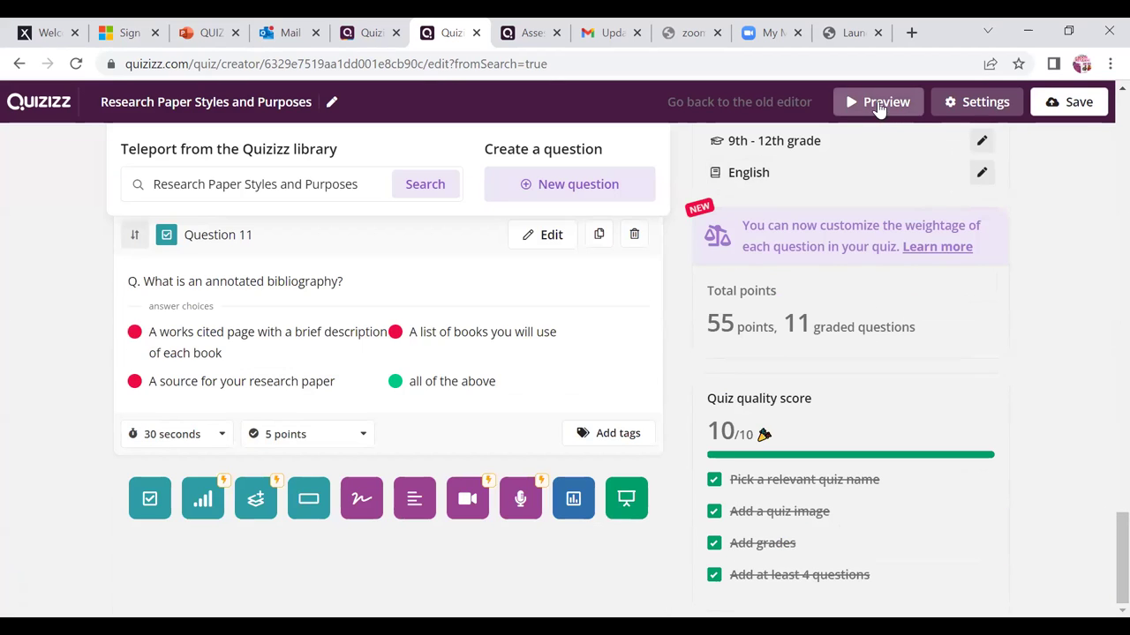
pyautogui.click(1053, 105)
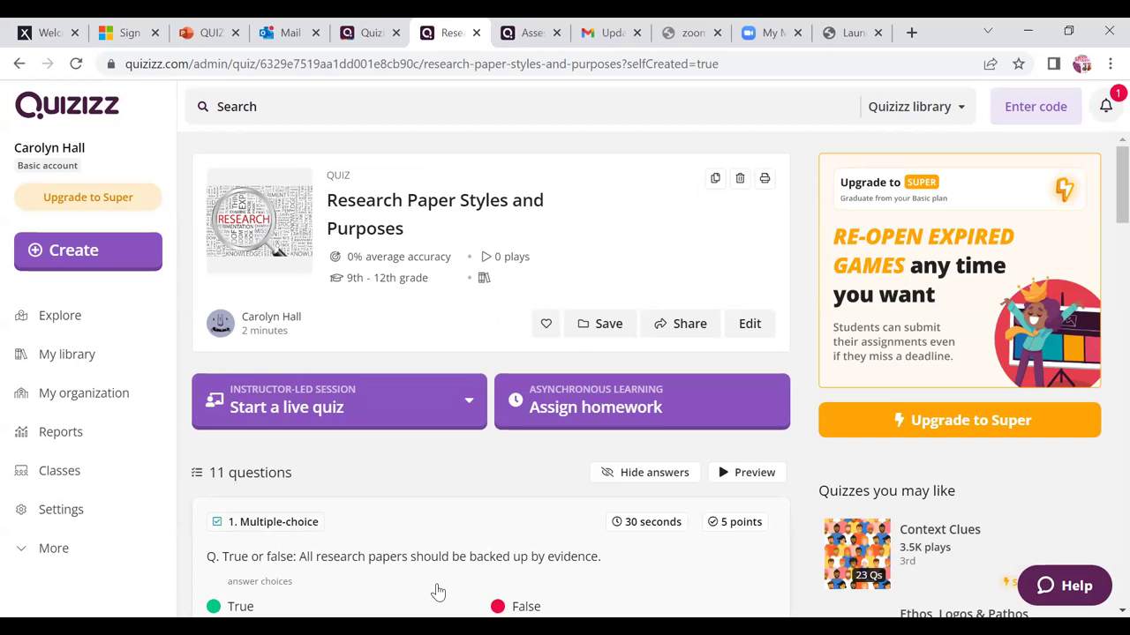
# Set up an instructor-paced live session of the Research Paper Styles and Purposes quiz, look over its advanced settings and continue
pyautogui.click(462, 406)
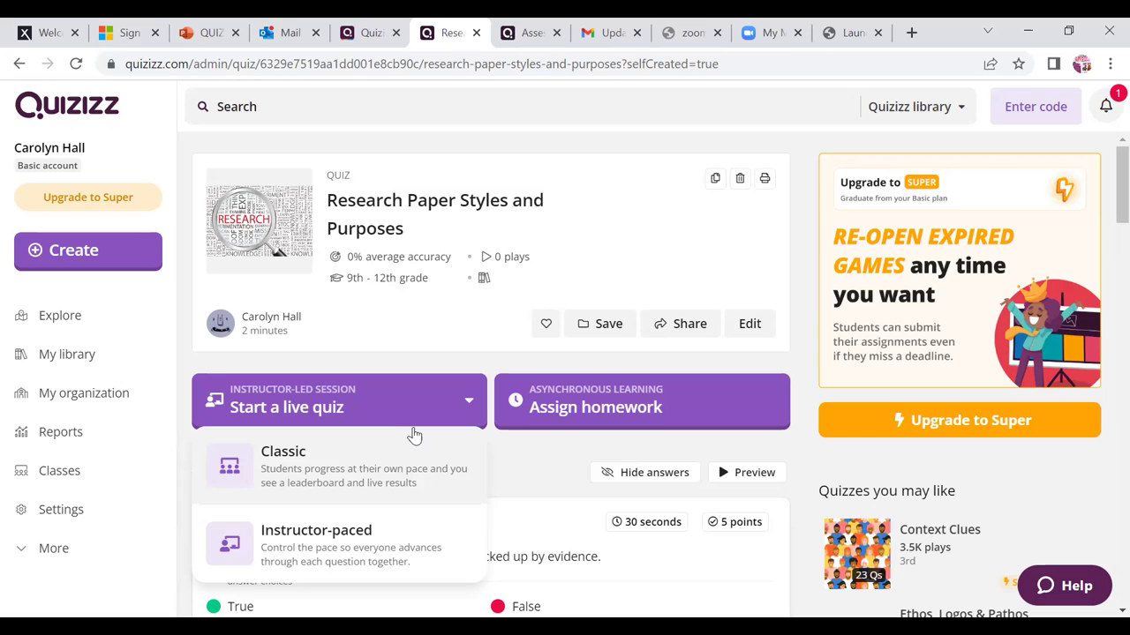
pyautogui.click(338, 548)
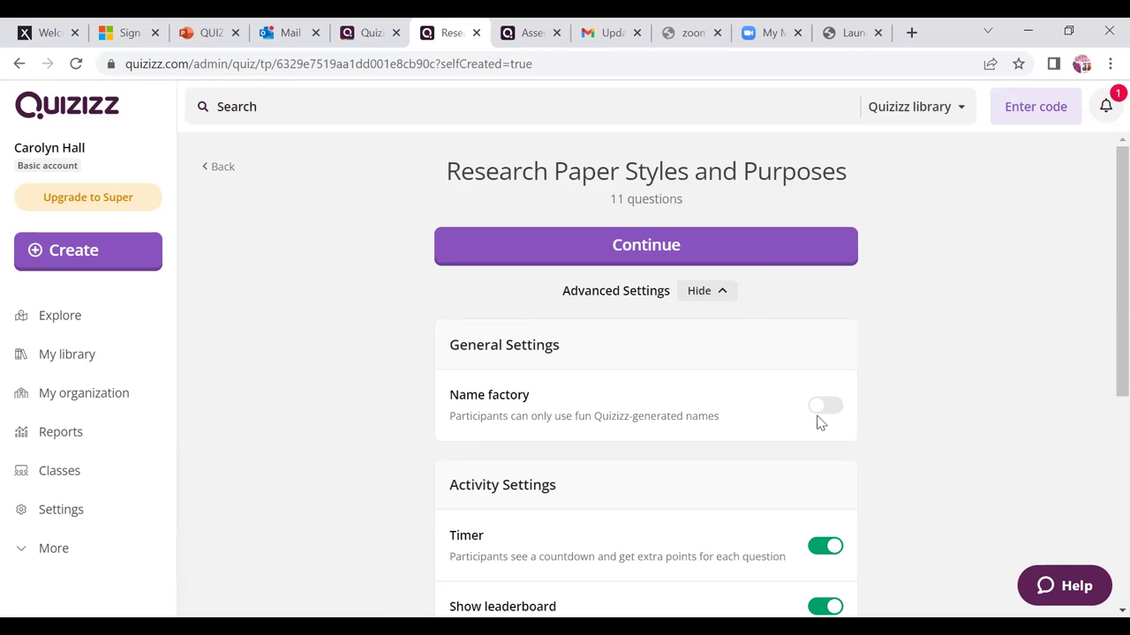
pyautogui.moveTo(1105, 208); pyautogui.dragTo(1103, 239)
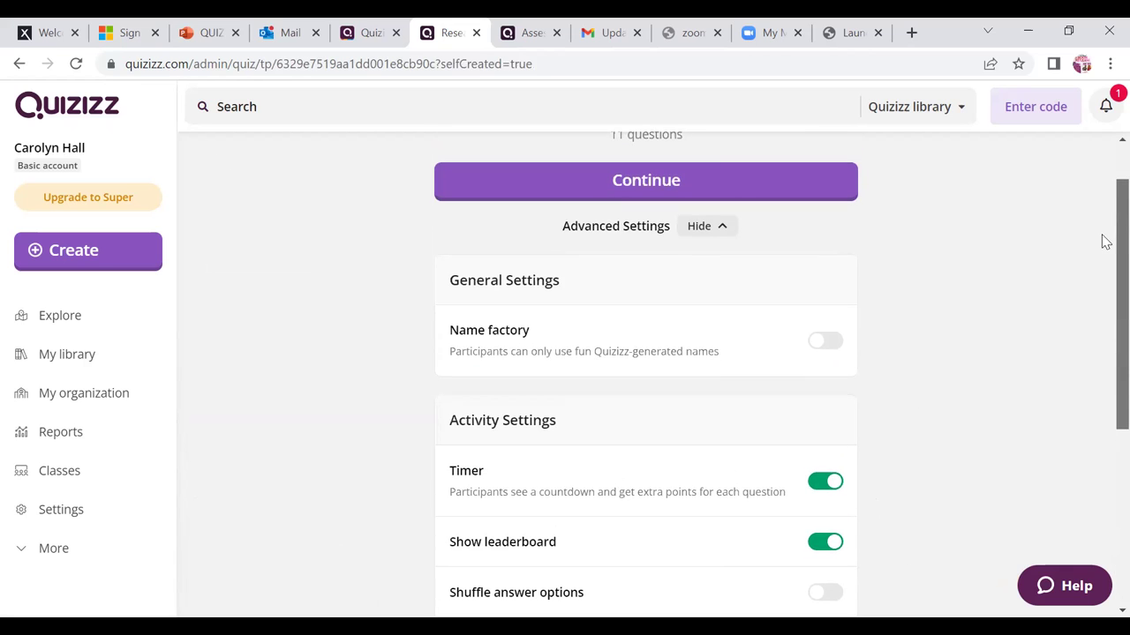
pyautogui.click(703, 192)
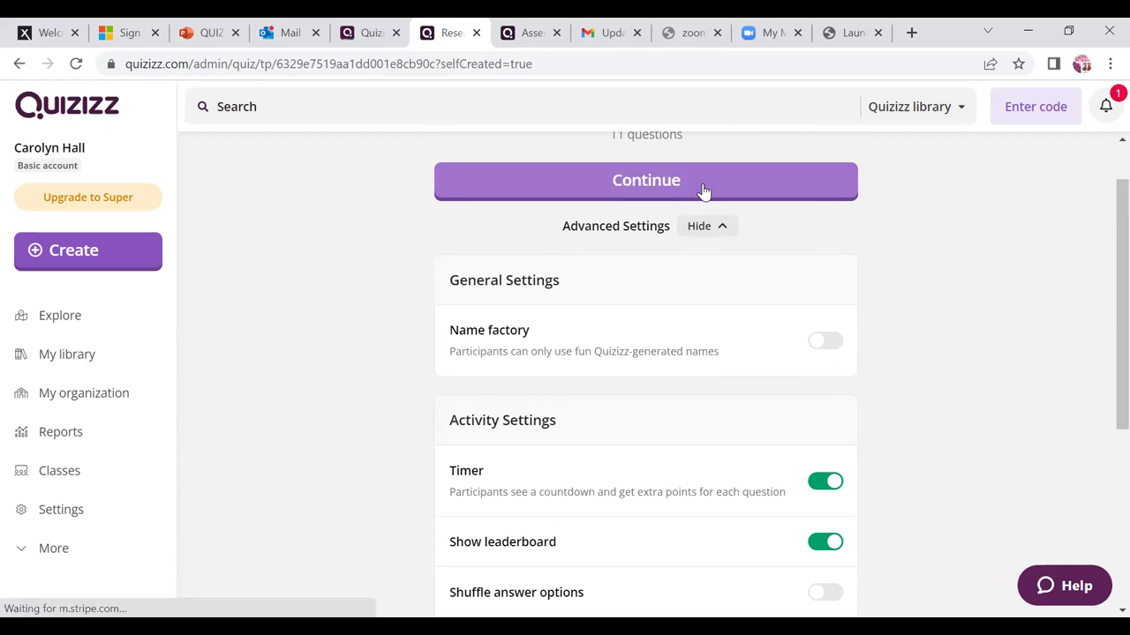
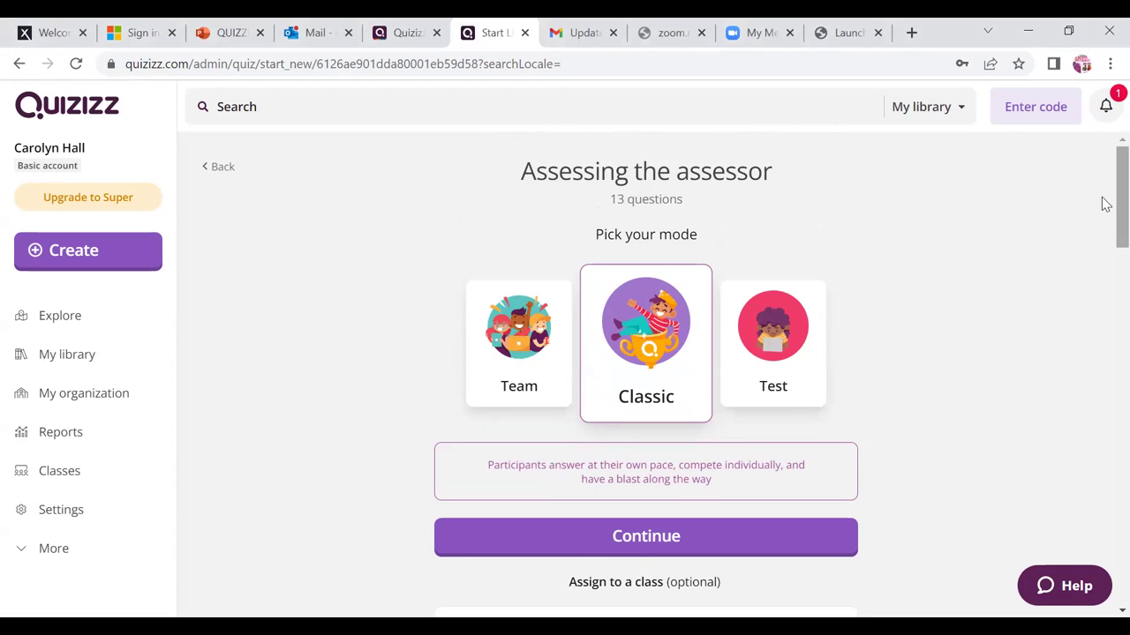
# Host the "Assessing the assessor" quiz in Classic mode and dismiss the tip about pausing reactions
pyautogui.click(681, 552)
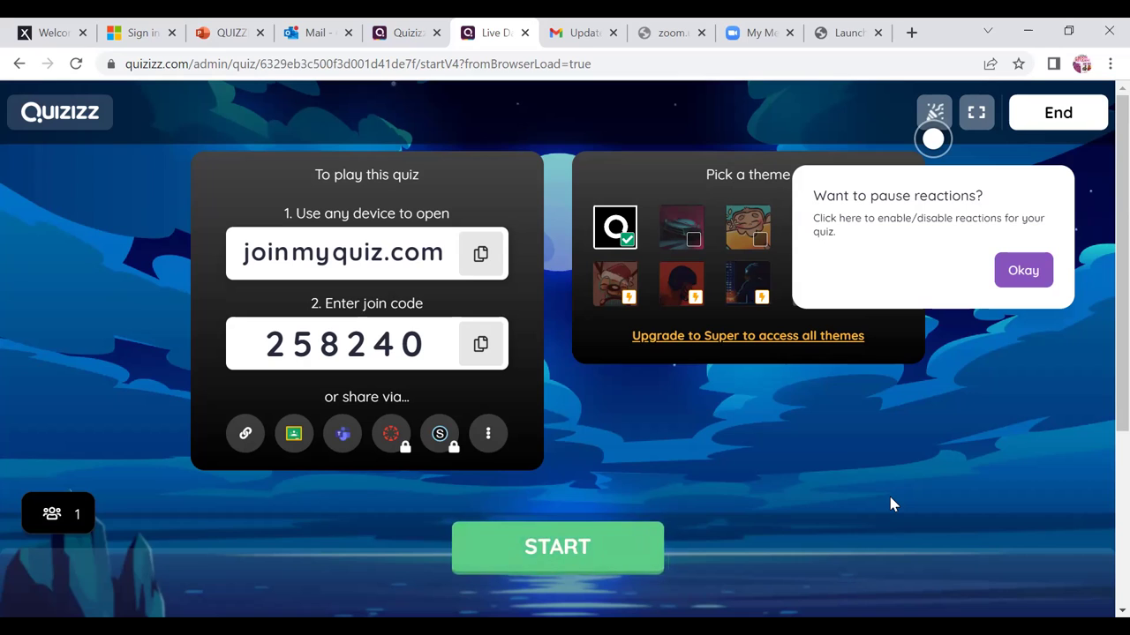
pyautogui.click(1024, 274)
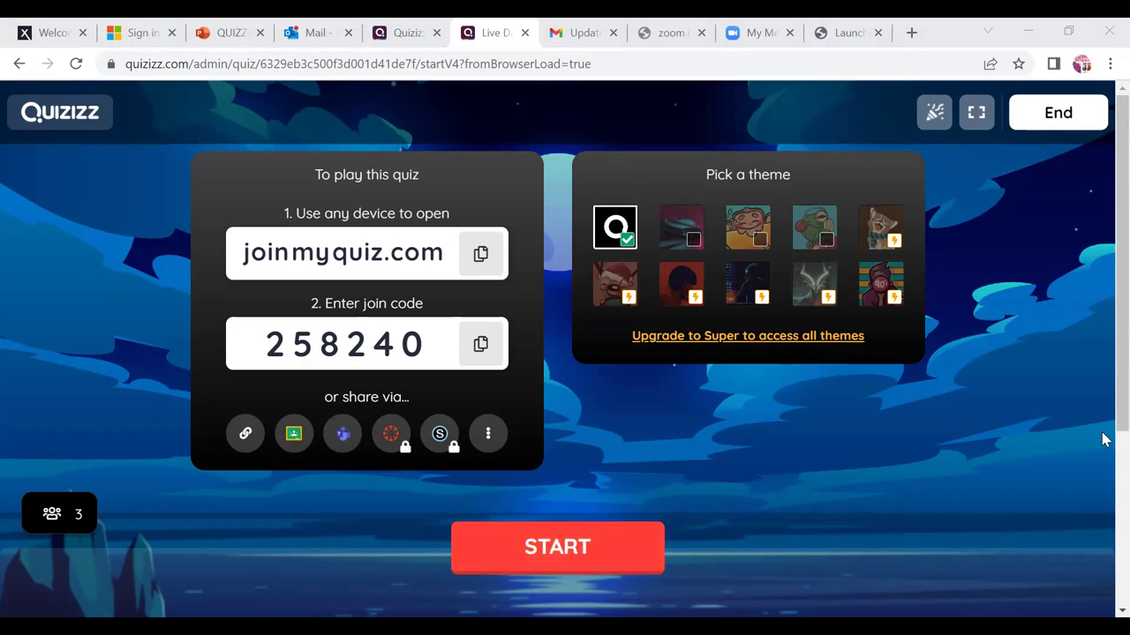
# Open joinmyquiz.com in the browser tab holding the Zoom launch page
pyautogui.tripleClick(835, 136)
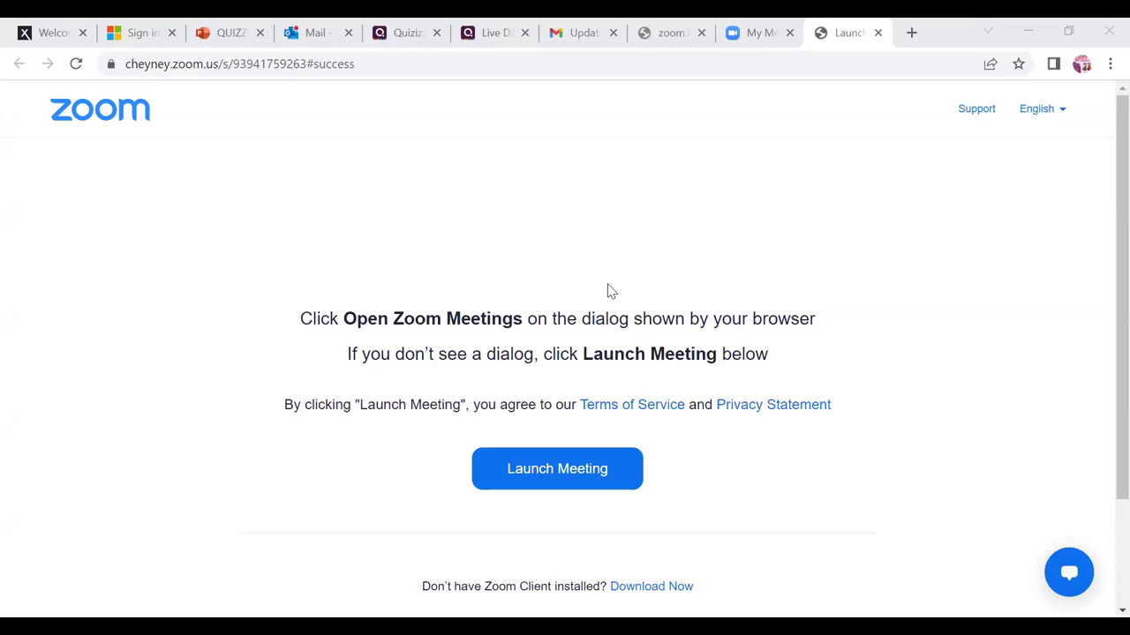
pyautogui.click(134, 71)
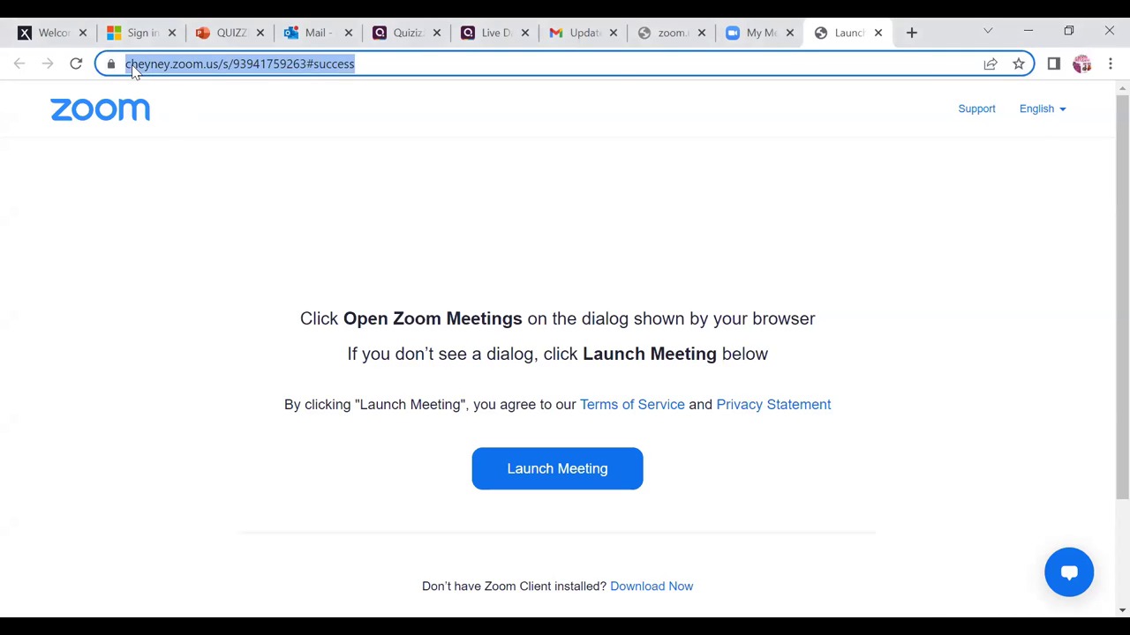
pyautogui.write('jo')
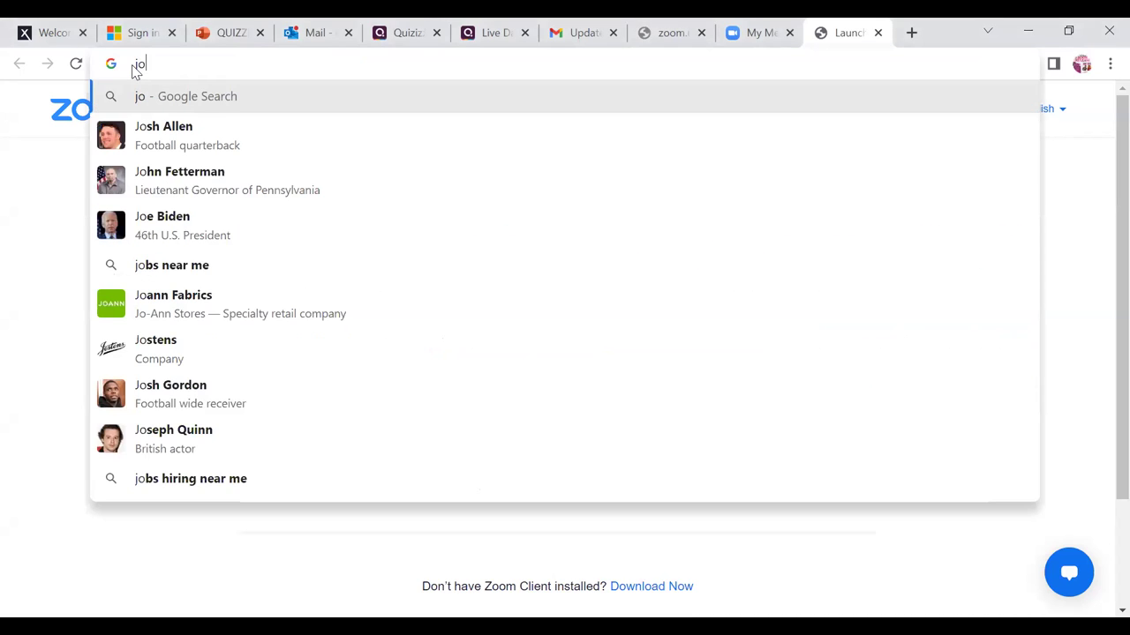
pyautogui.write('inmy')
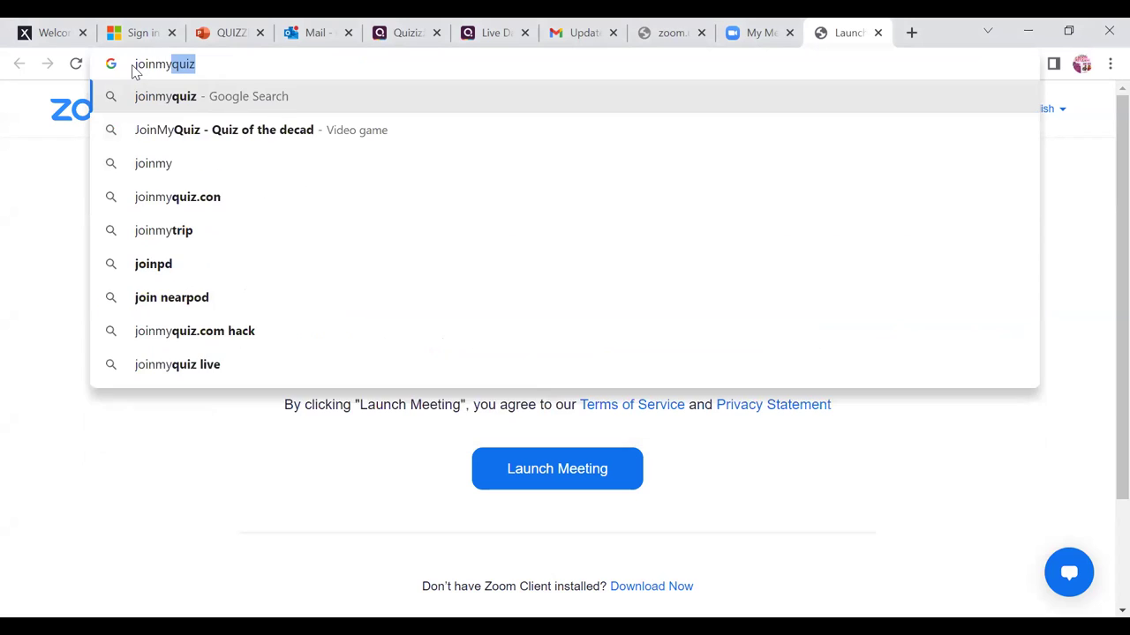
pyautogui.write('quiz')
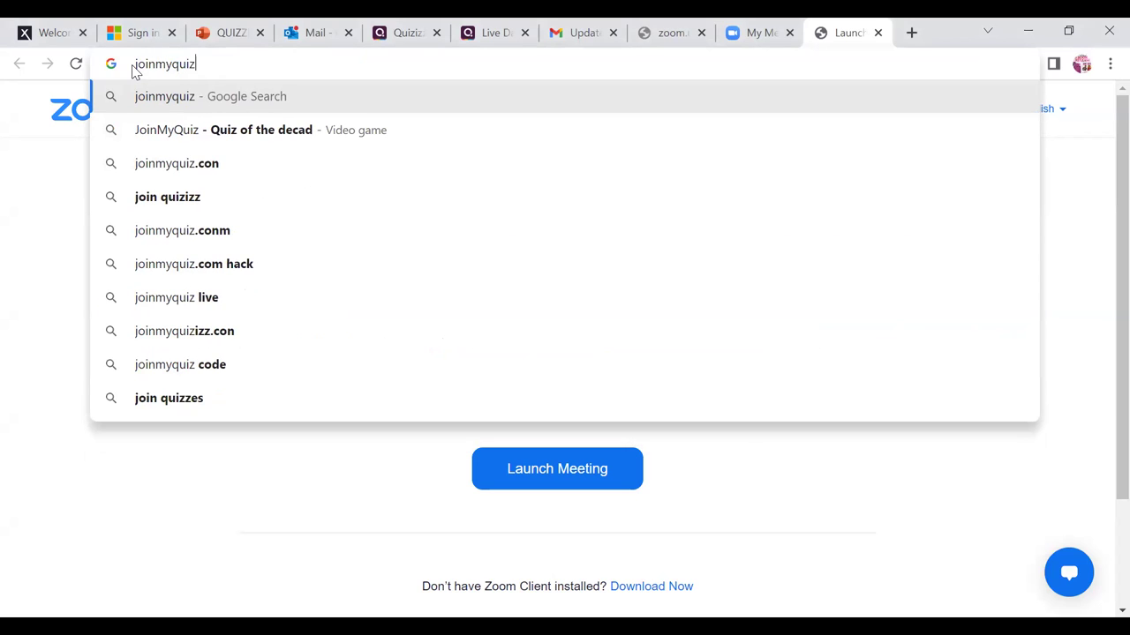
pyautogui.write('.com')
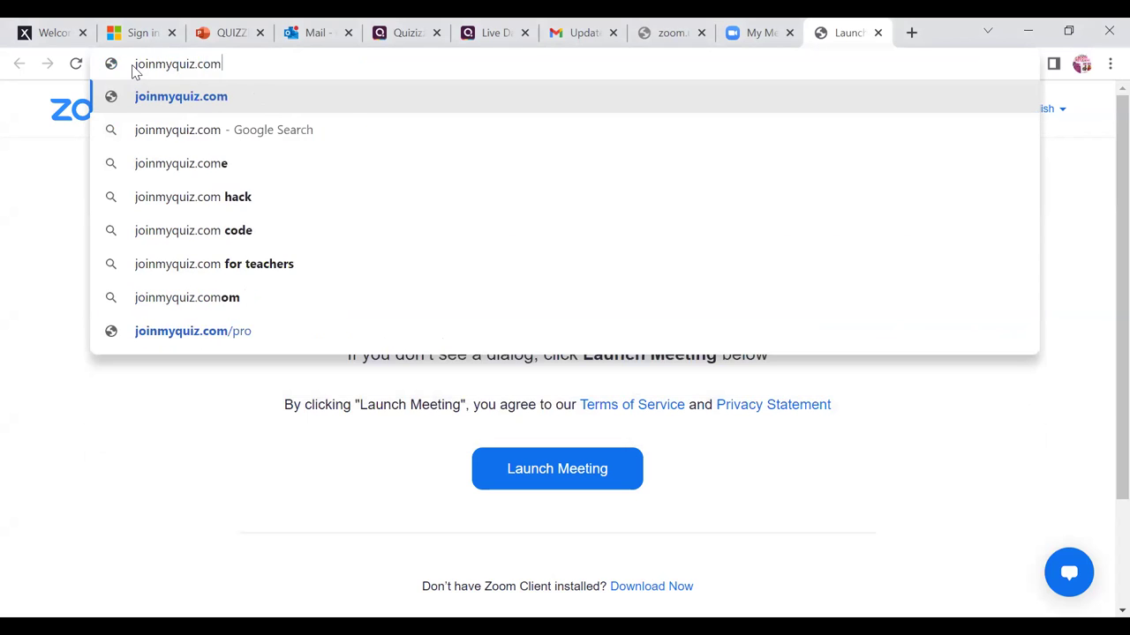
pyautogui.press('Return')
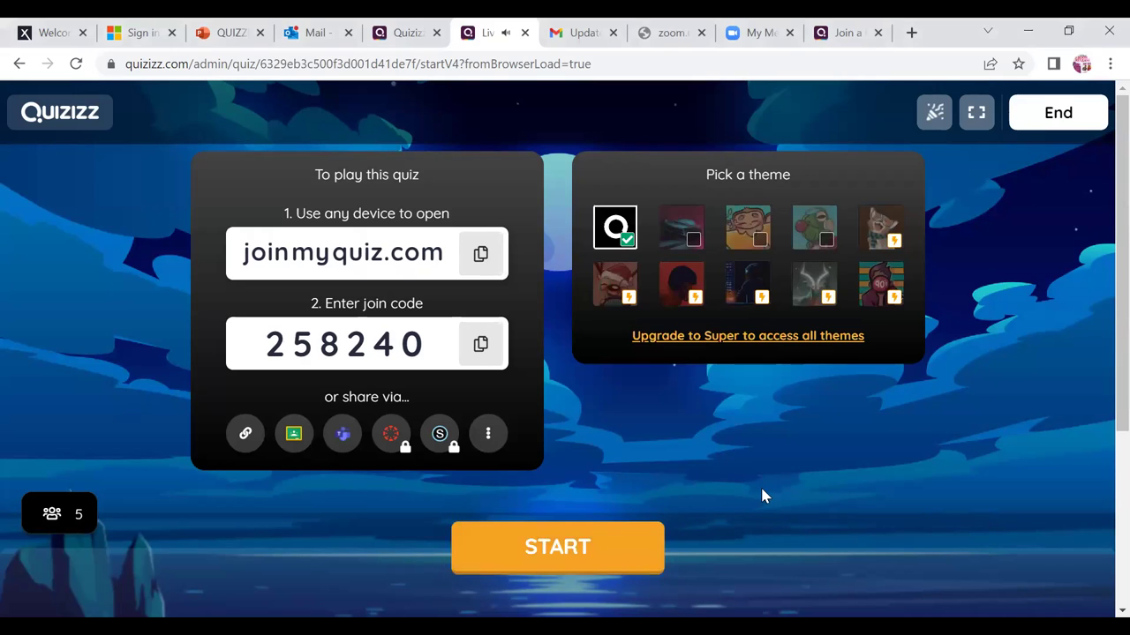
# Start the live "Assessing the assessor" quiz and follow the participants on the leaderboard
pyautogui.moveTo(594, 540); pyautogui.dragTo(576, 540)
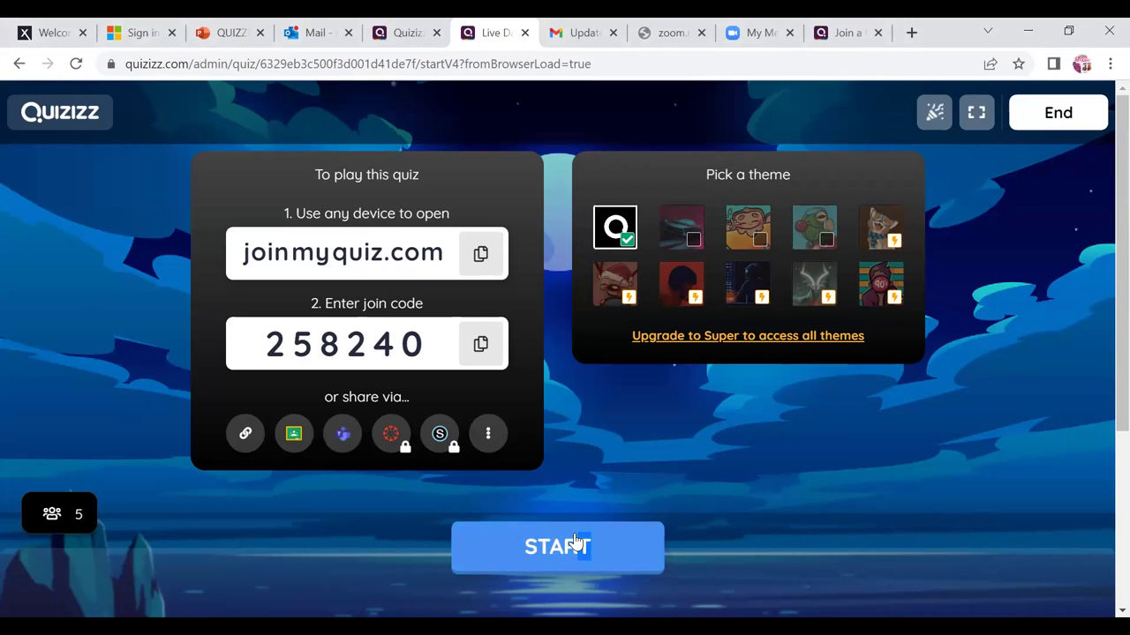
pyautogui.click(575, 542)
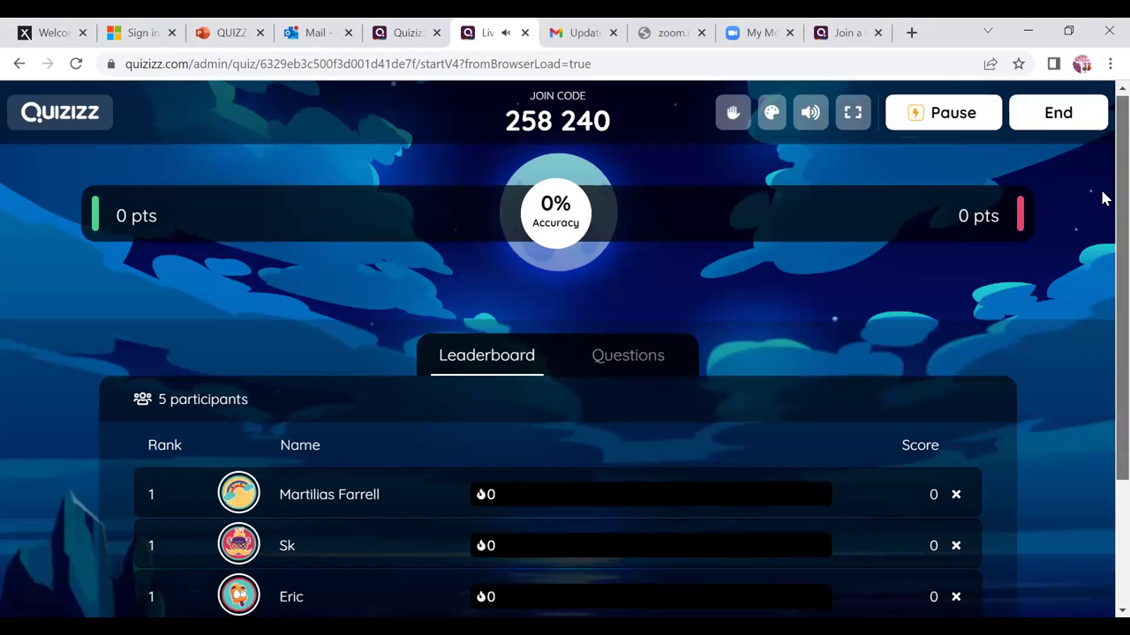
pyautogui.scroll(-2, 1102, 195)
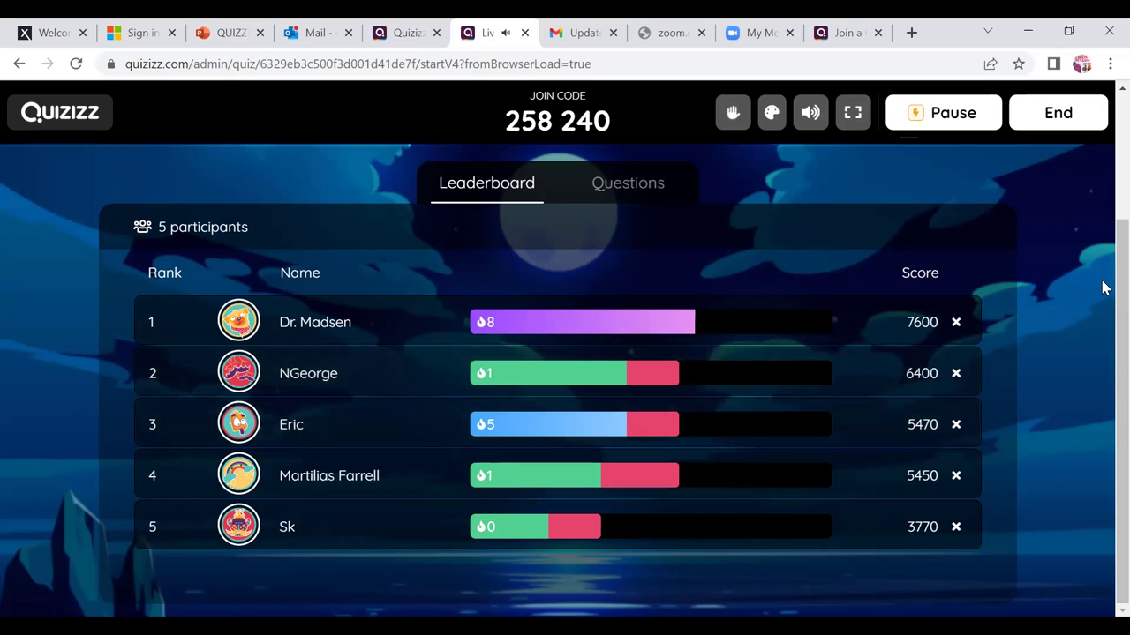
# Look through the live per-question results of the running quiz and return to the leaderboard
pyautogui.click(641, 196)
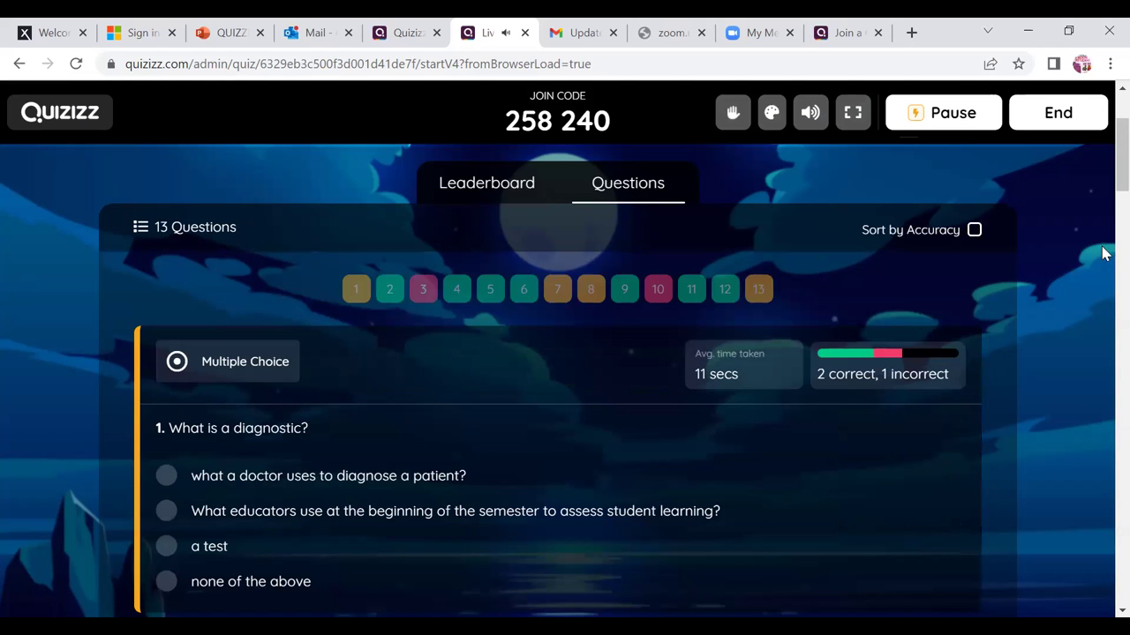
pyautogui.scroll(-5, 1102, 203)
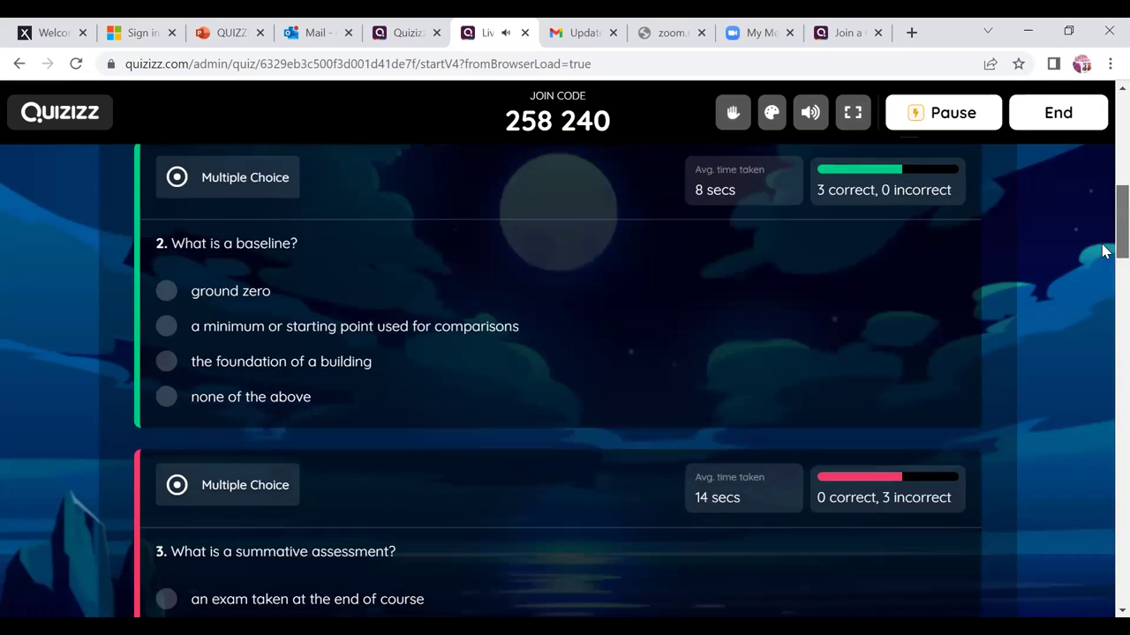
pyautogui.scroll(4, 1102, 203)
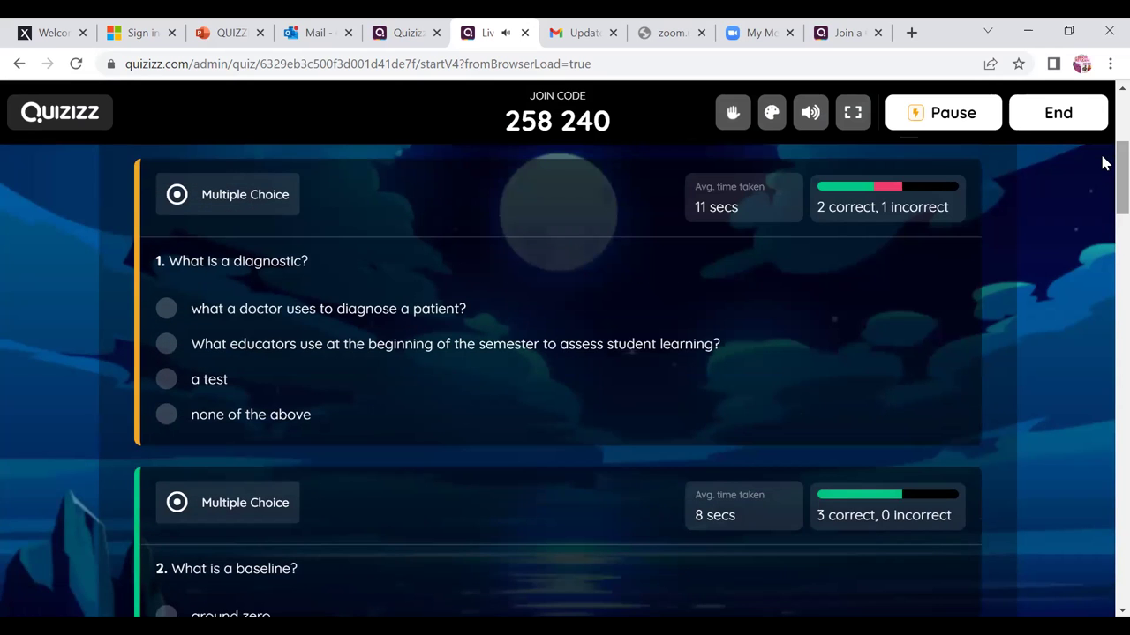
pyautogui.scroll(4, 1102, 159)
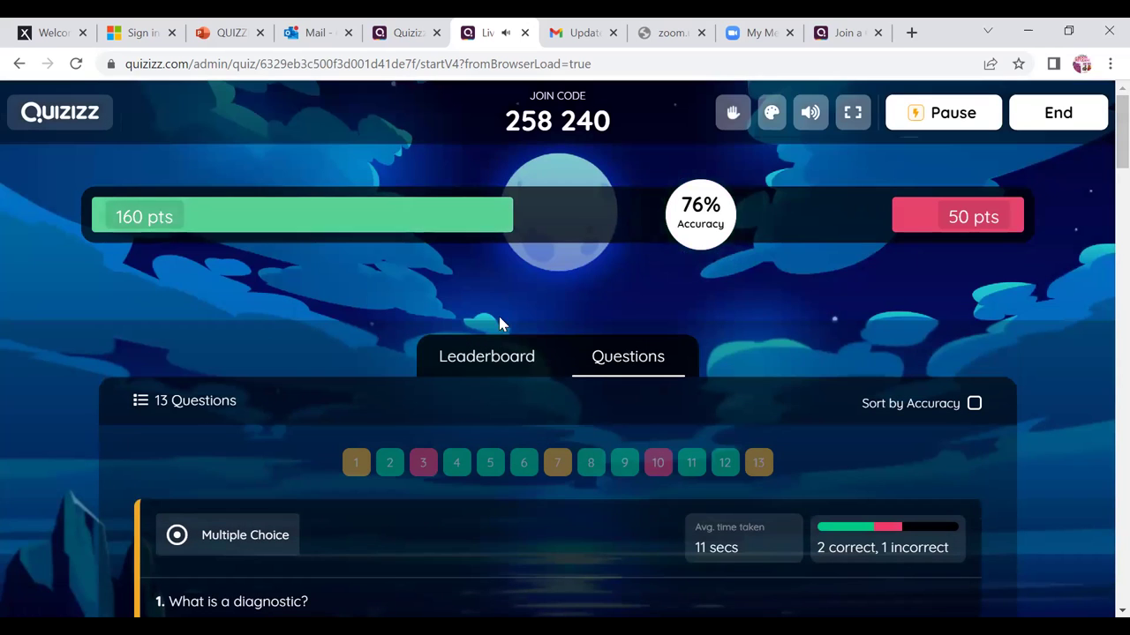
pyautogui.click(503, 356)
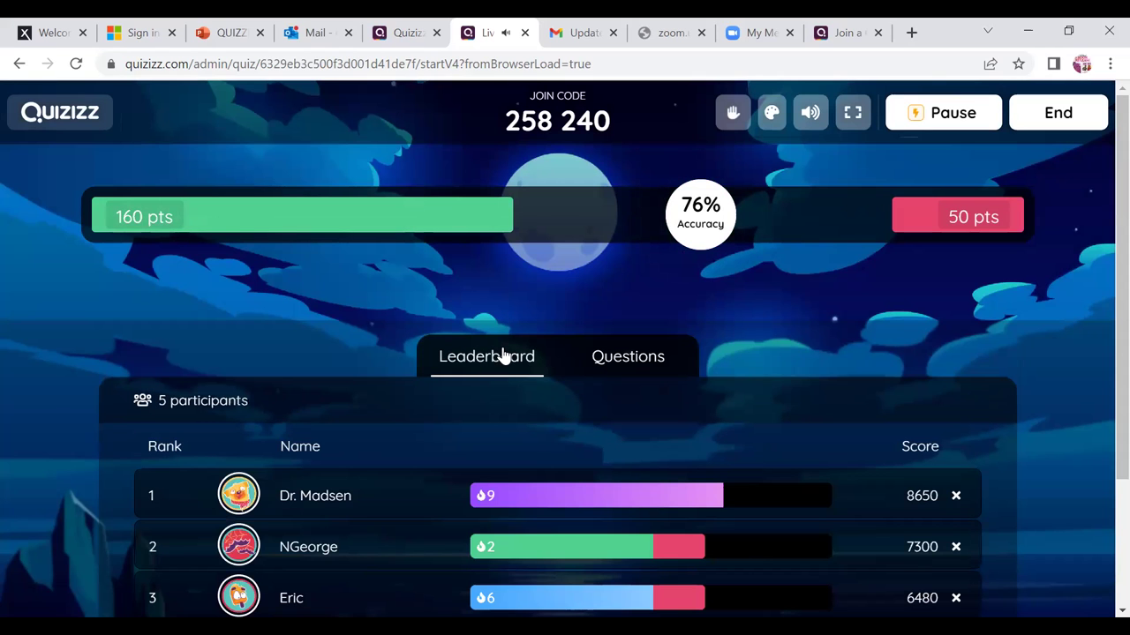
# Check the rest of the leaderboard, then end the live quiz and confirm ending it
pyautogui.scroll(-2, 1102, 322)
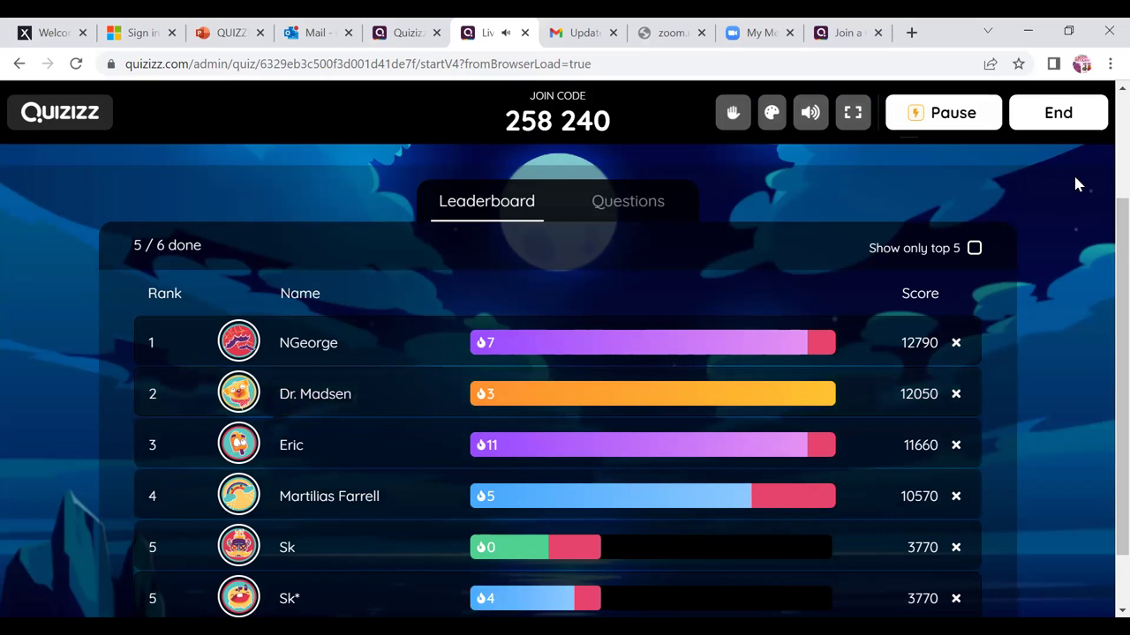
pyautogui.click(1074, 128)
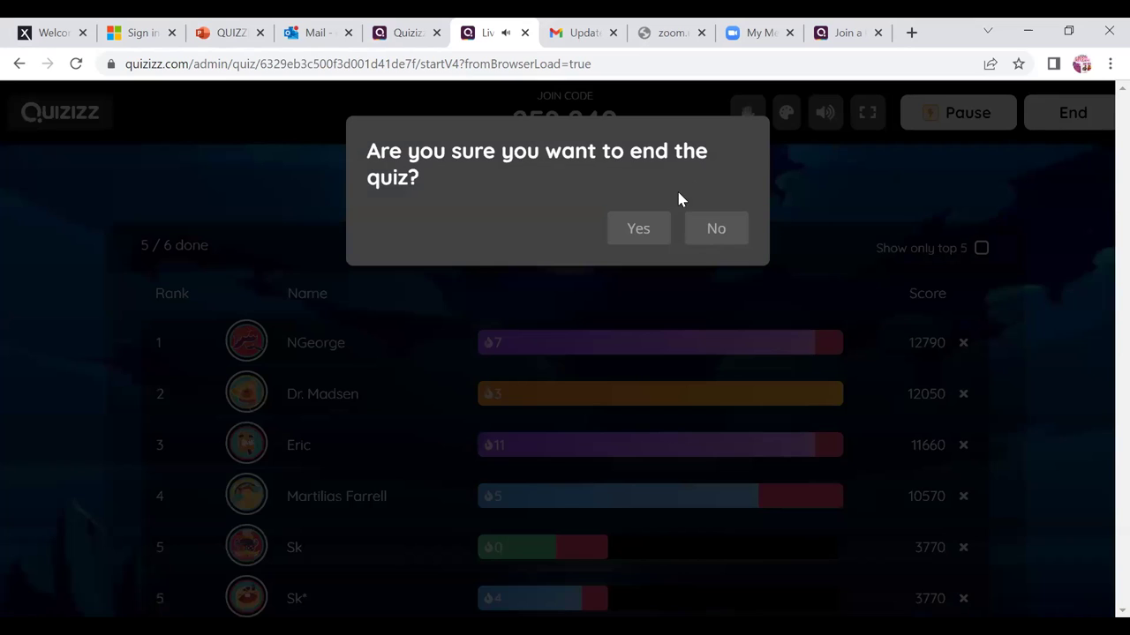
pyautogui.click(640, 235)
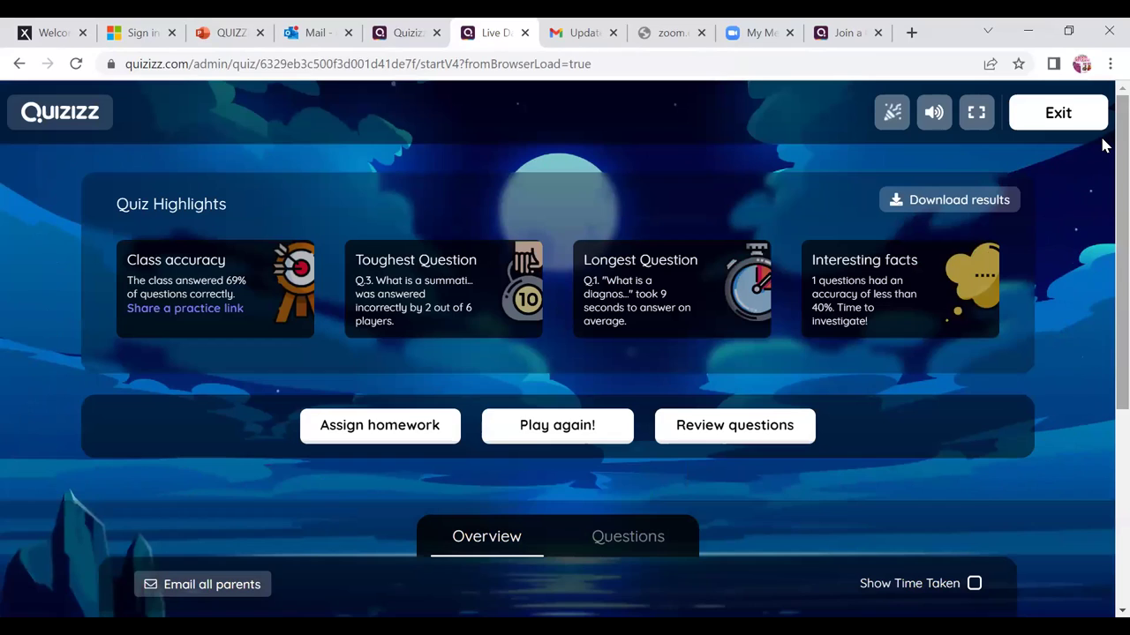
# Examine the quiz highlights and the overview of each participant's score and answers across questions 1 to 13
pyautogui.scroll(-2, 1102, 212)
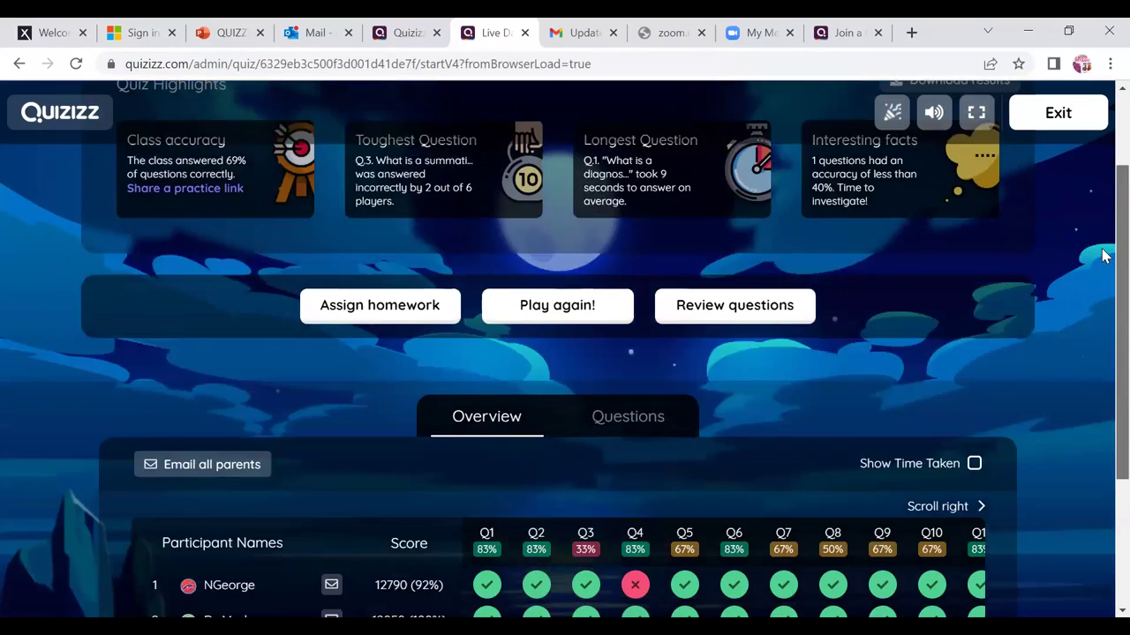
pyautogui.scroll(2, 1101, 221)
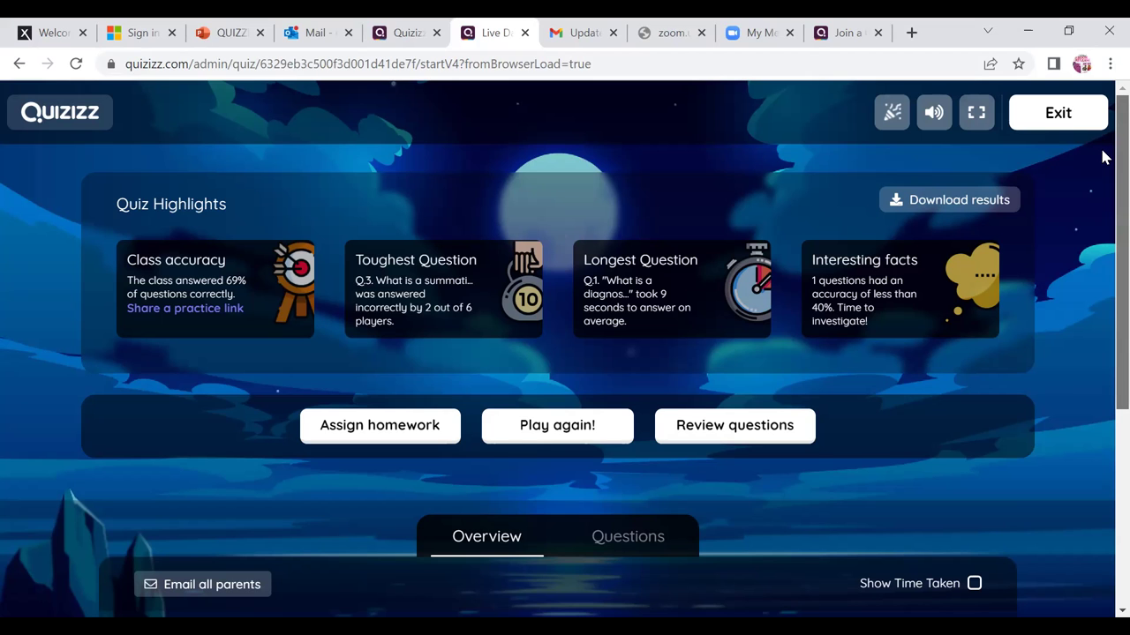
pyautogui.scroll(-2, 1103, 164)
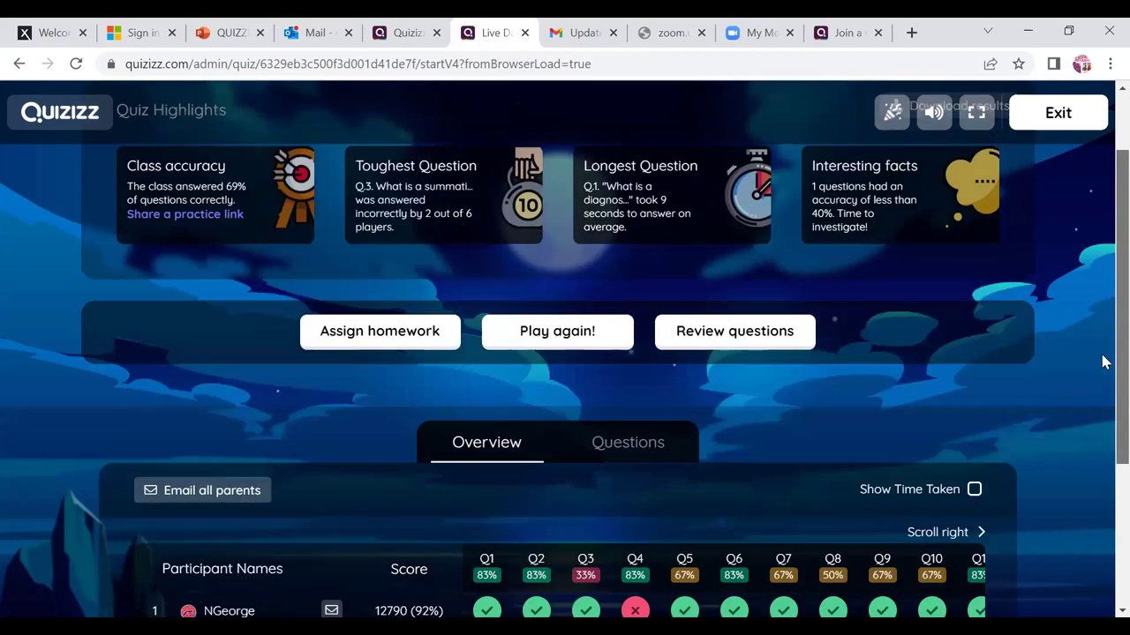
pyautogui.scroll(-3, 1102, 364)
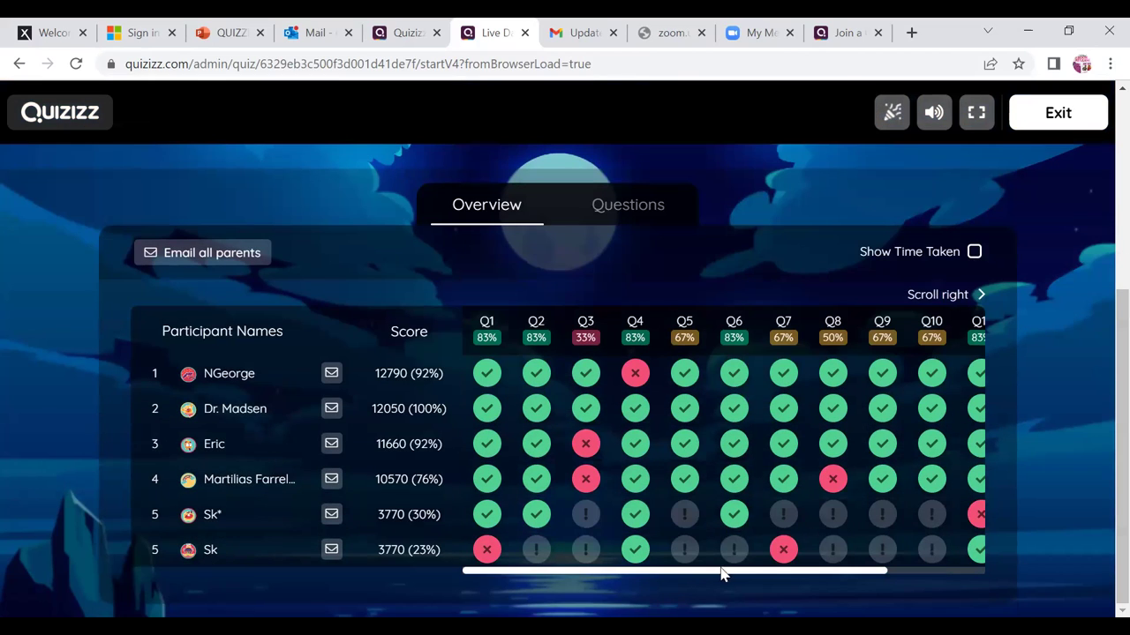
pyautogui.moveTo(785, 575); pyautogui.dragTo(966, 572)
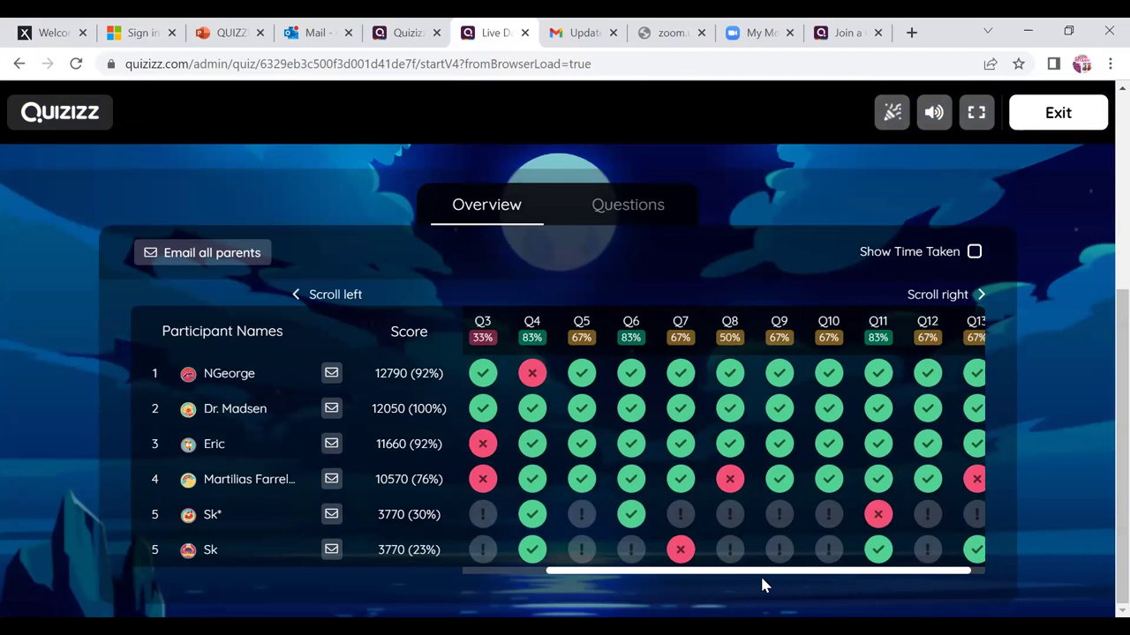
pyautogui.moveTo(764, 585); pyautogui.dragTo(681, 587)
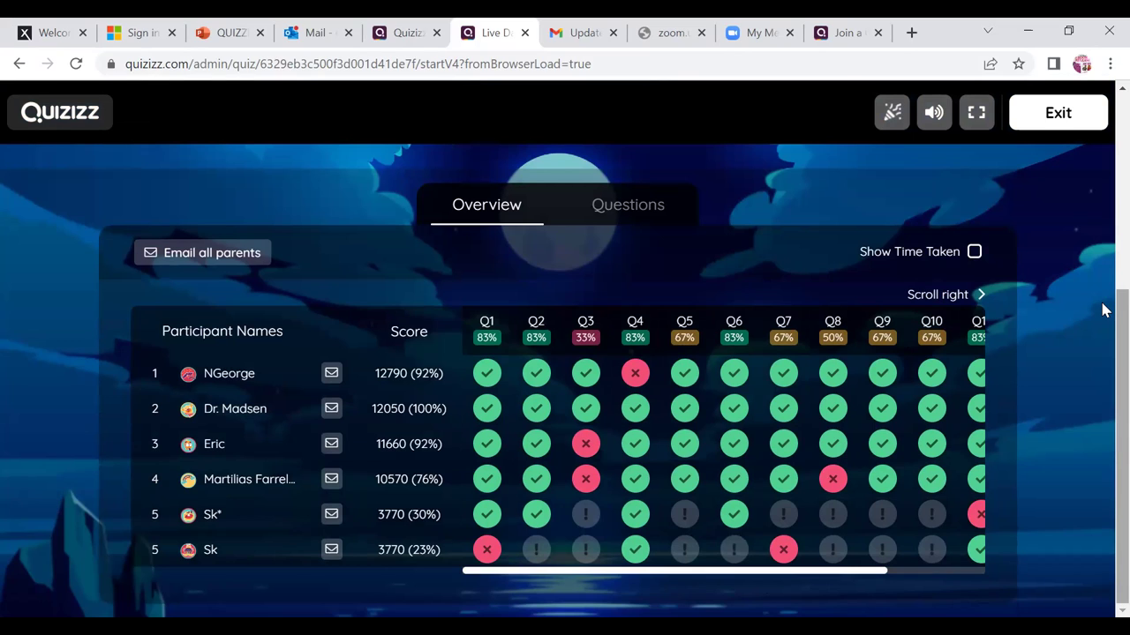
pyautogui.hscroll(1, 733, 406)
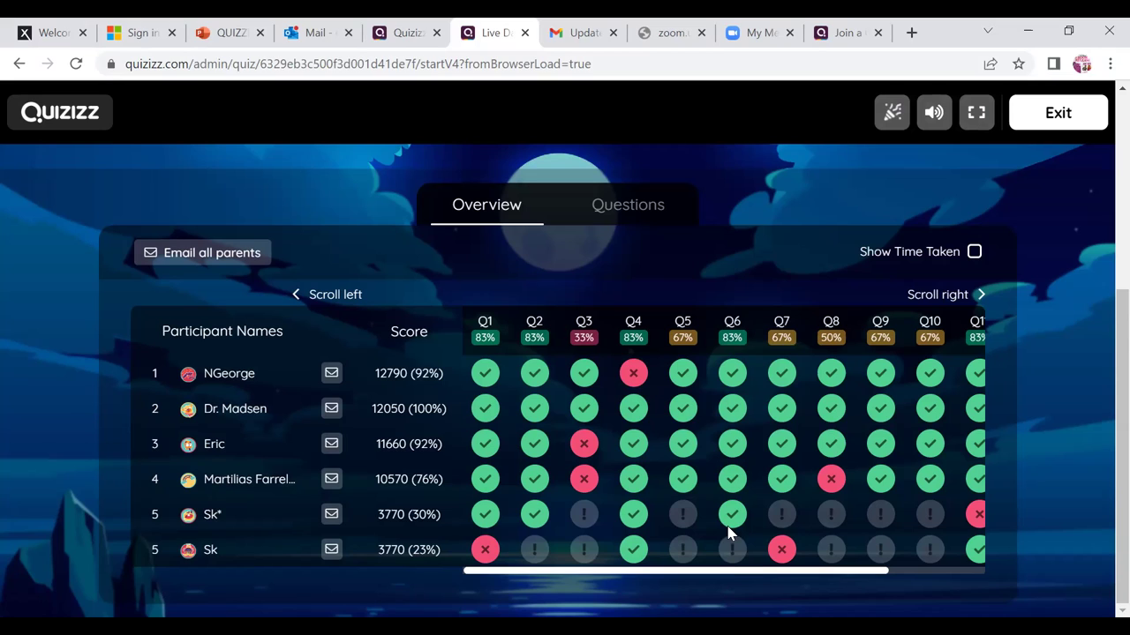
pyautogui.moveTo(759, 574); pyautogui.dragTo(956, 565)
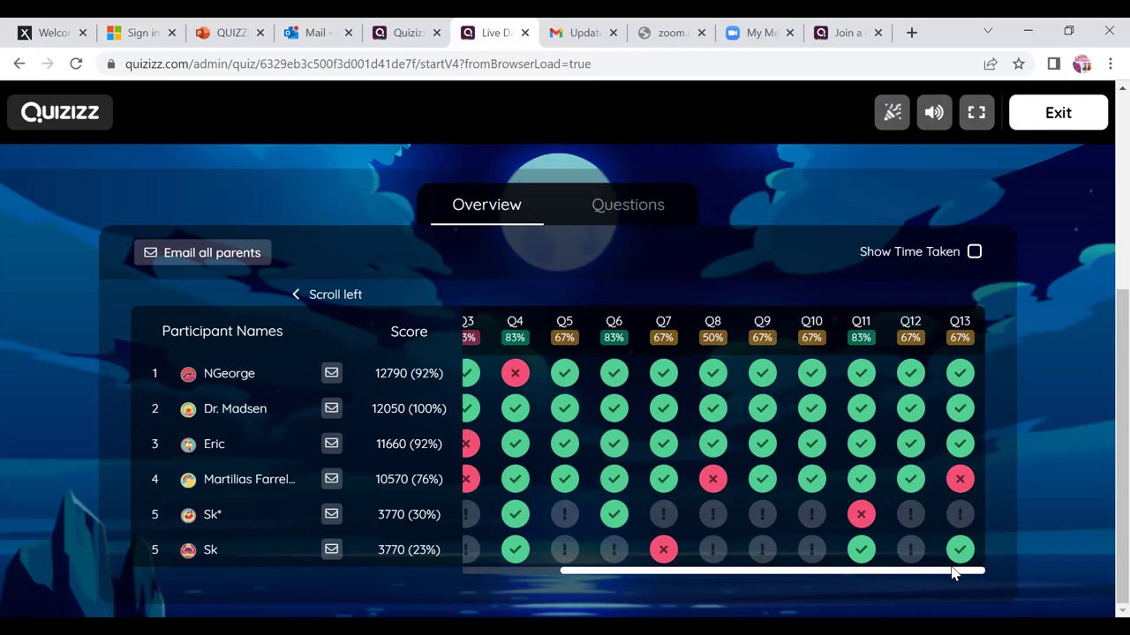
pyautogui.hscroll(-1, 808, 583)
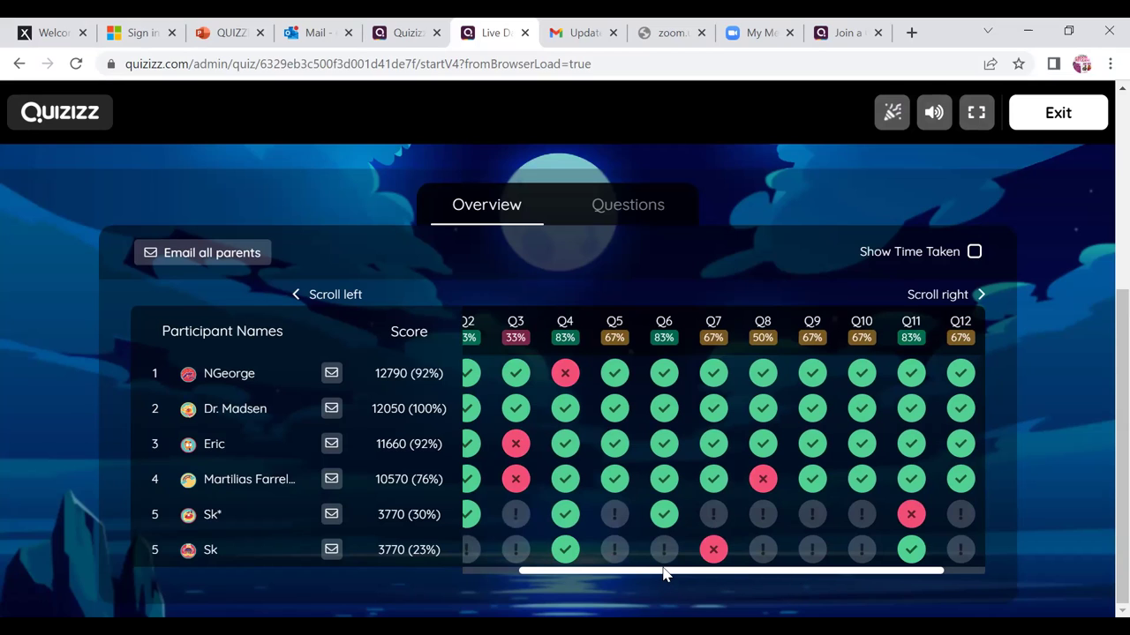
pyautogui.moveTo(666, 573); pyautogui.dragTo(612, 574)
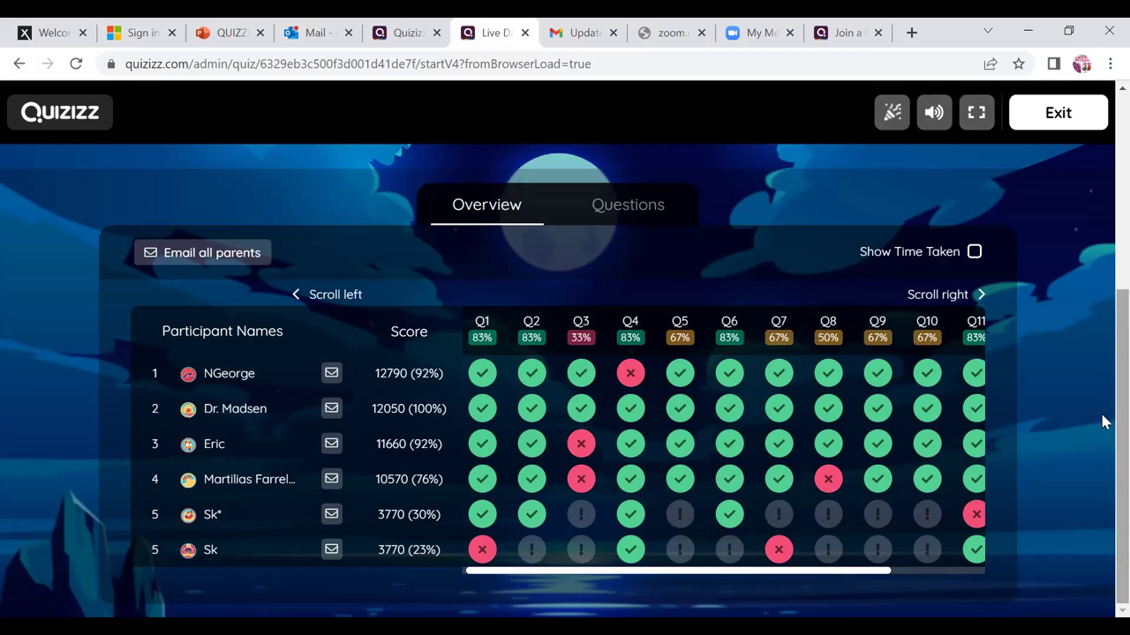
# Review the final question-by-question results, checking the average time and the correct and incorrect answers for the first questions
pyautogui.click(613, 218)
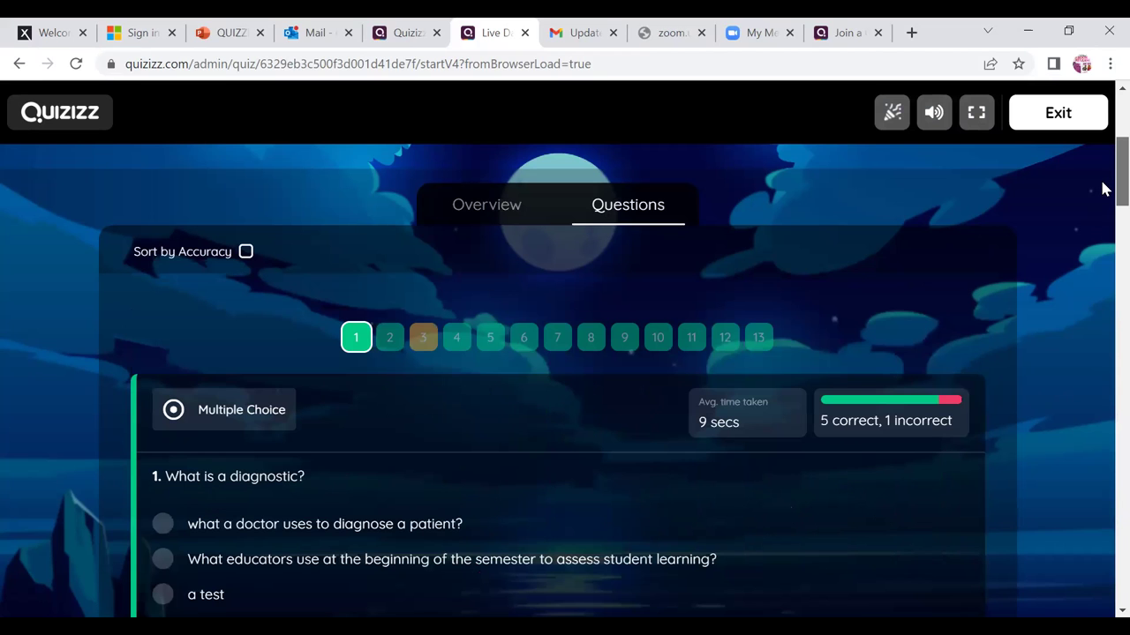
pyautogui.scroll(-10, 1102, 194)
pyautogui.scroll(3, 1104, 313)
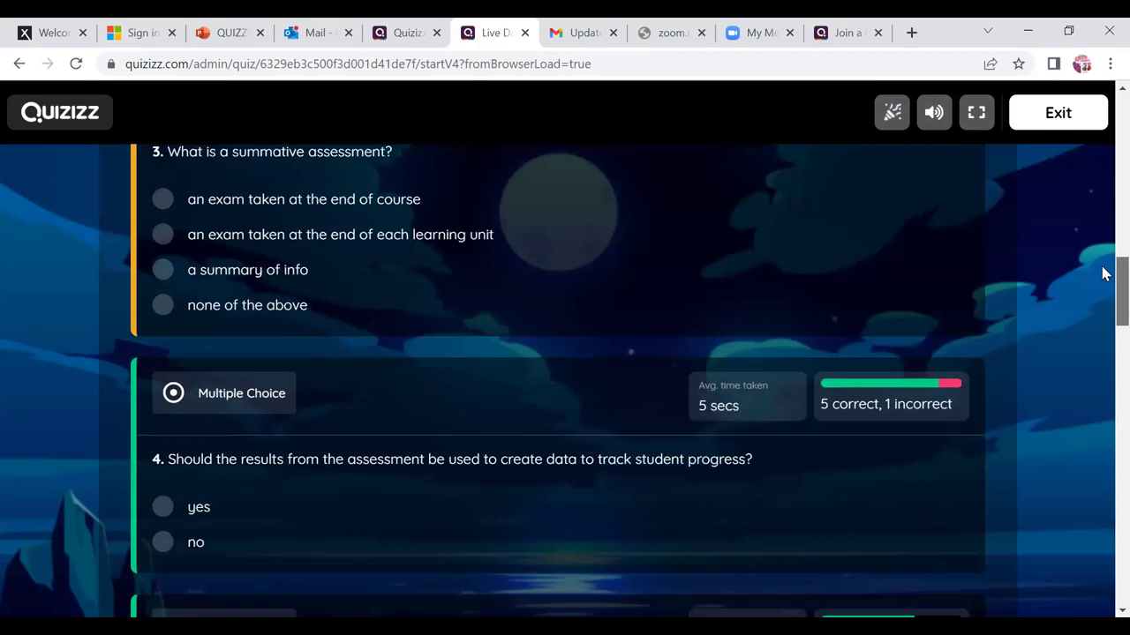
pyautogui.scroll(3, 1103, 273)
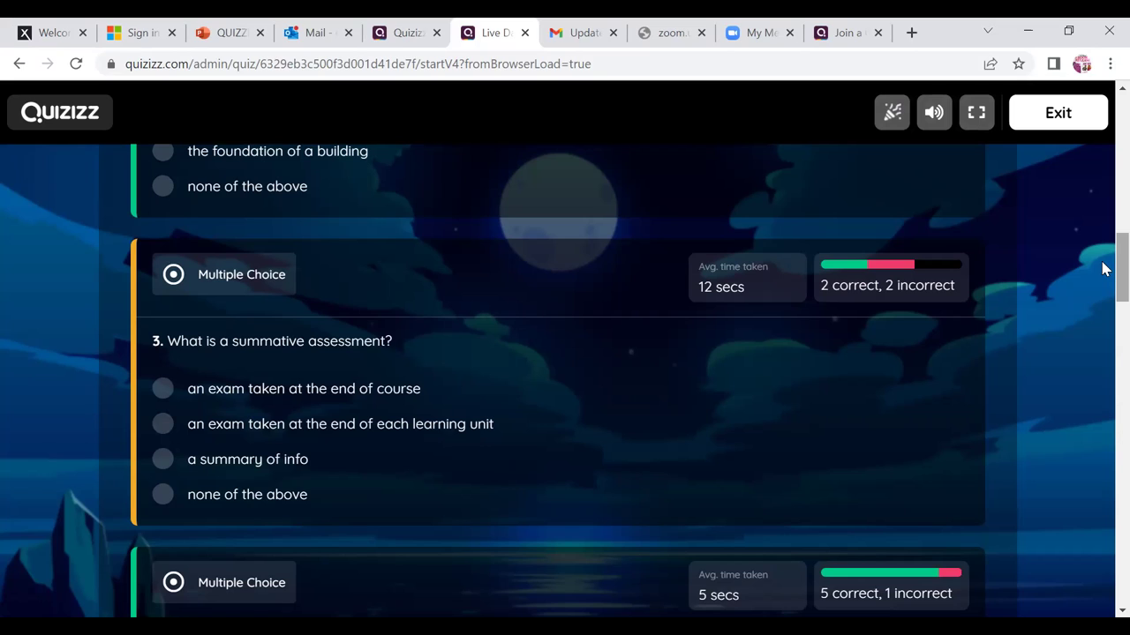
pyautogui.moveTo(1102, 264); pyautogui.dragTo(1102, 212)
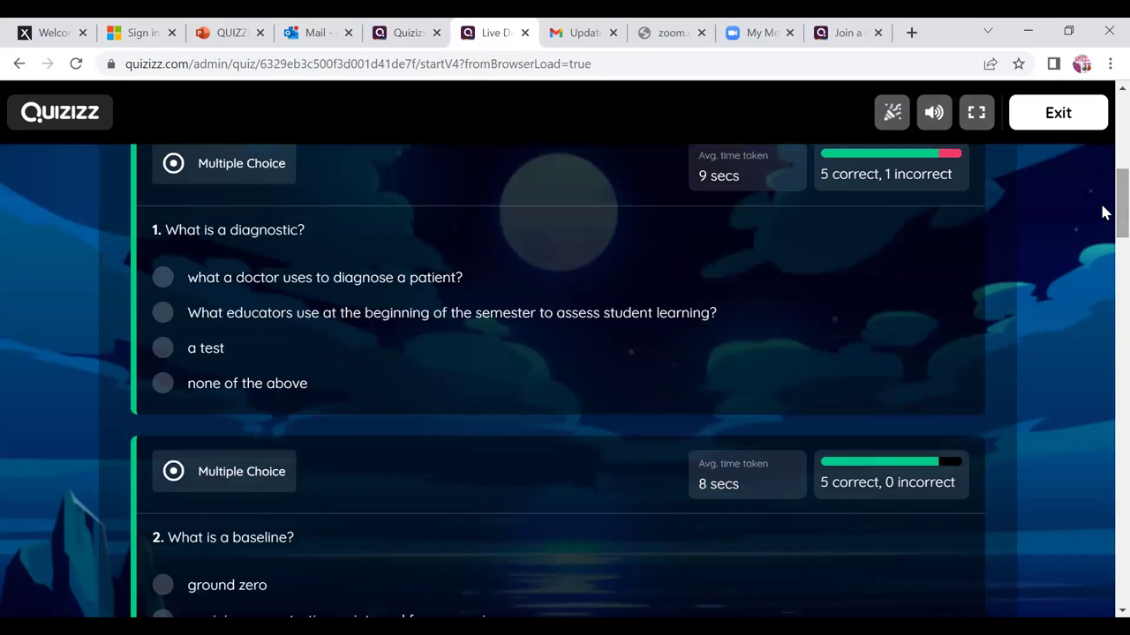